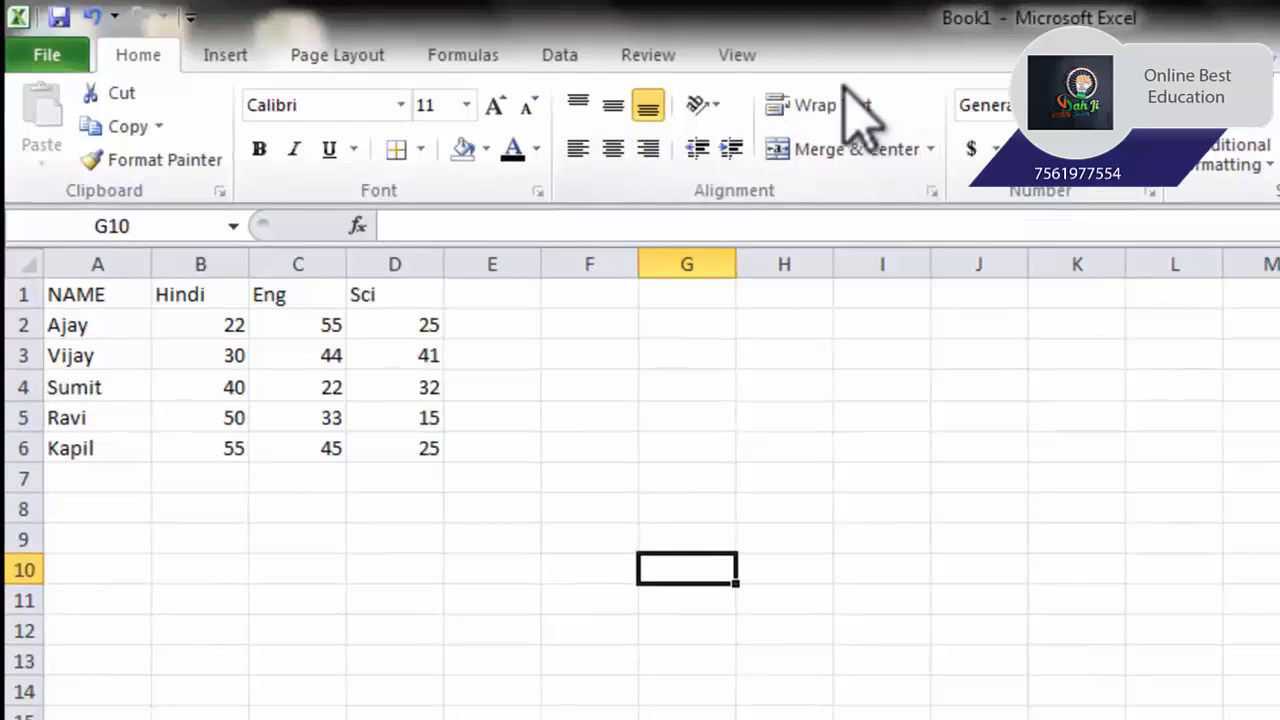
left_click(334, 574)
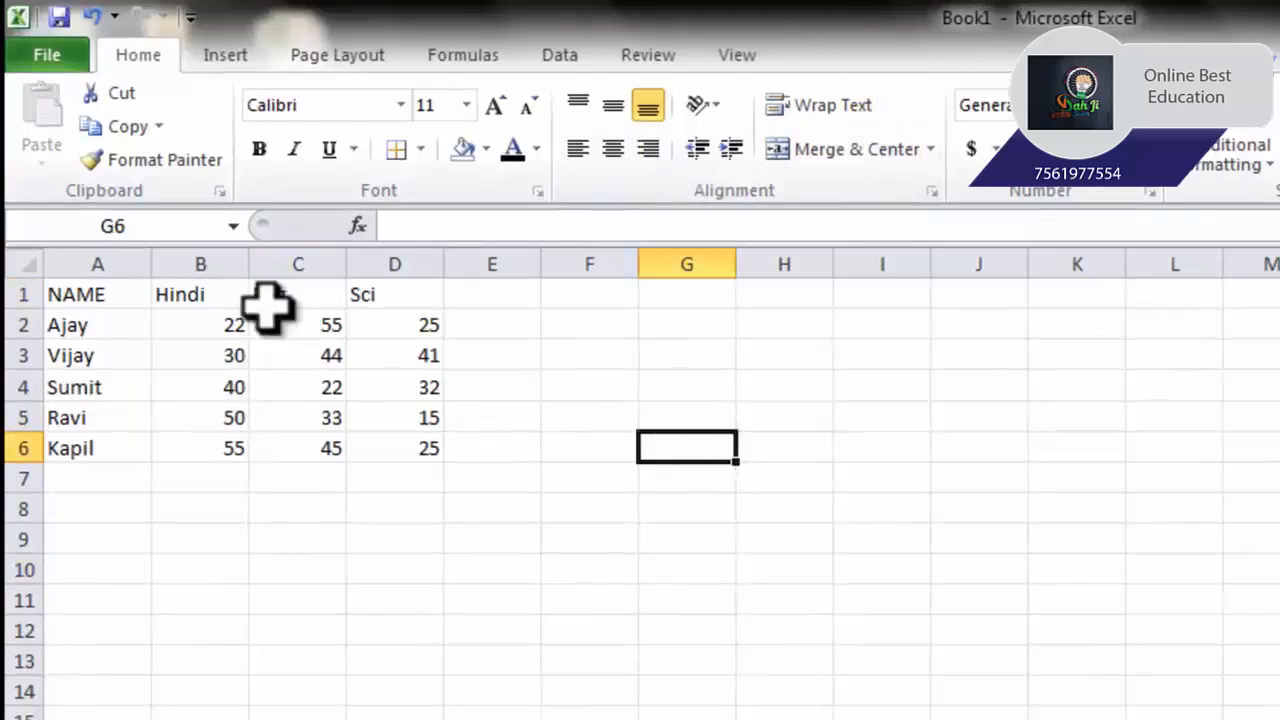
left_click_drag(100, 292, 388, 449)
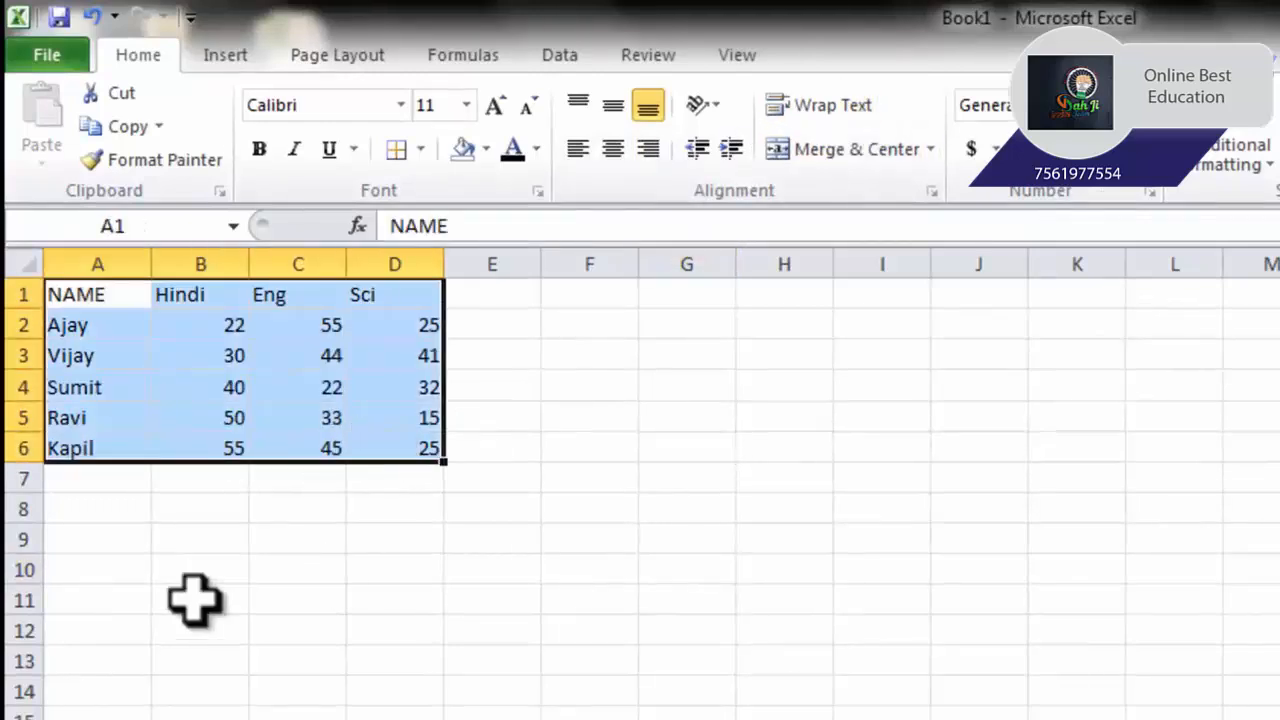
left_click(195, 598)
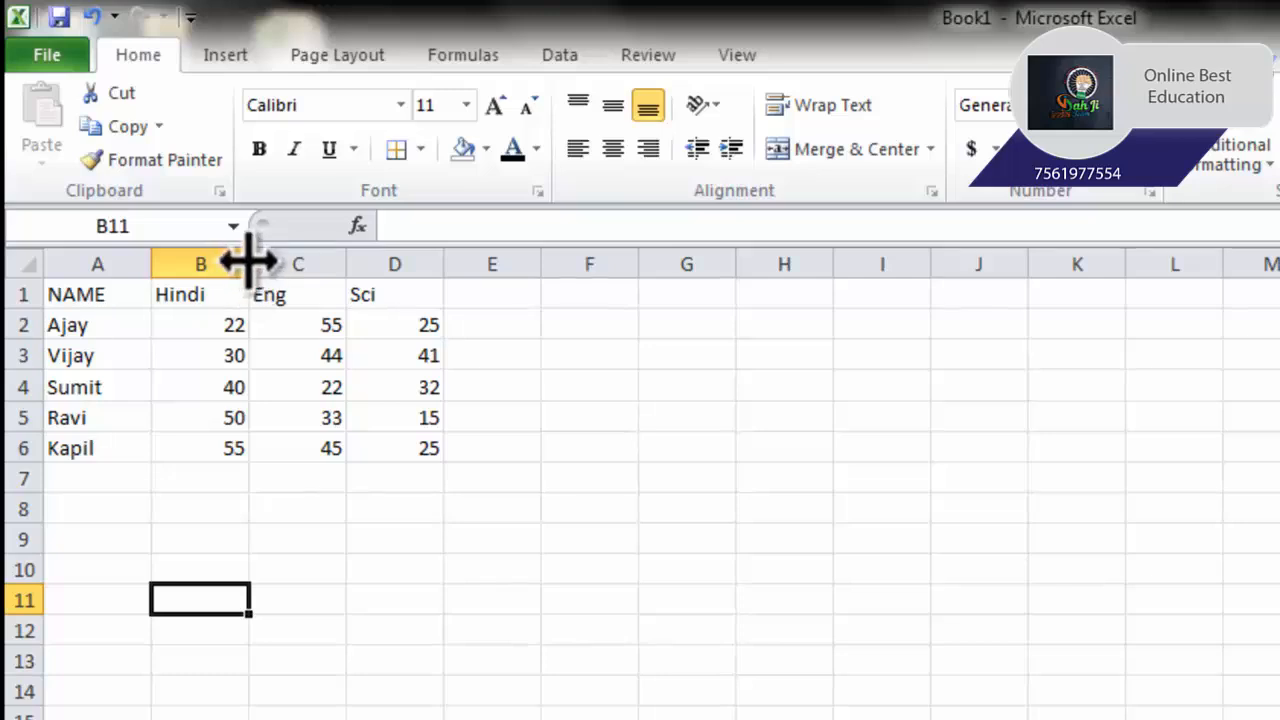
Step: Widen columns B and C and increase the heights of rows 2 and 3
left_click_drag(248, 262, 388, 262)
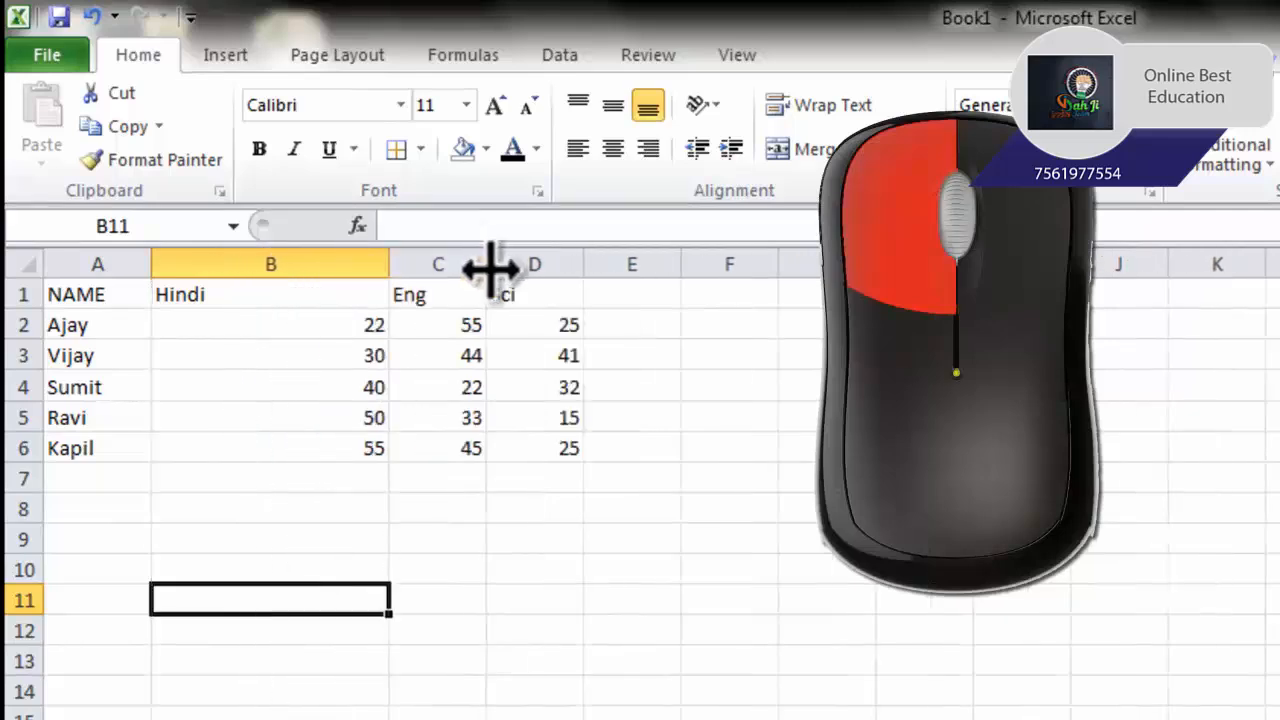
left_click_drag(489, 264, 626, 266)
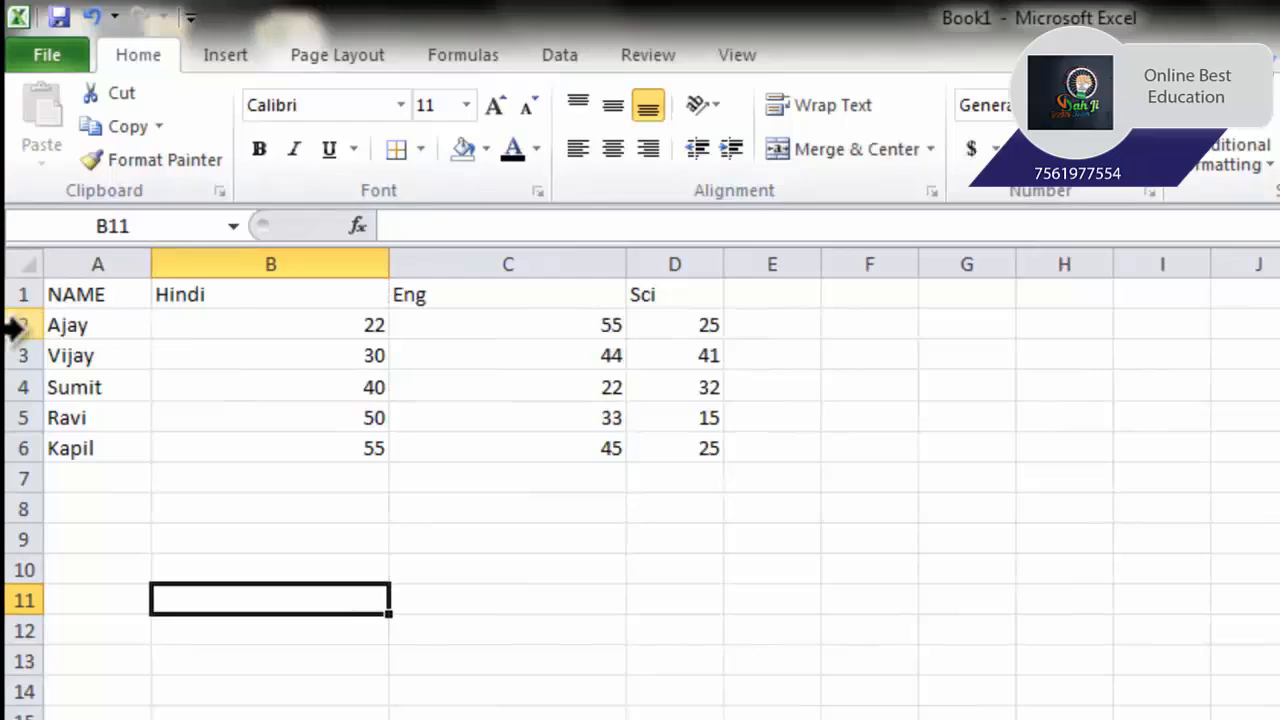
left_click_drag(33, 338, 30, 636)
left_click(1080, 584)
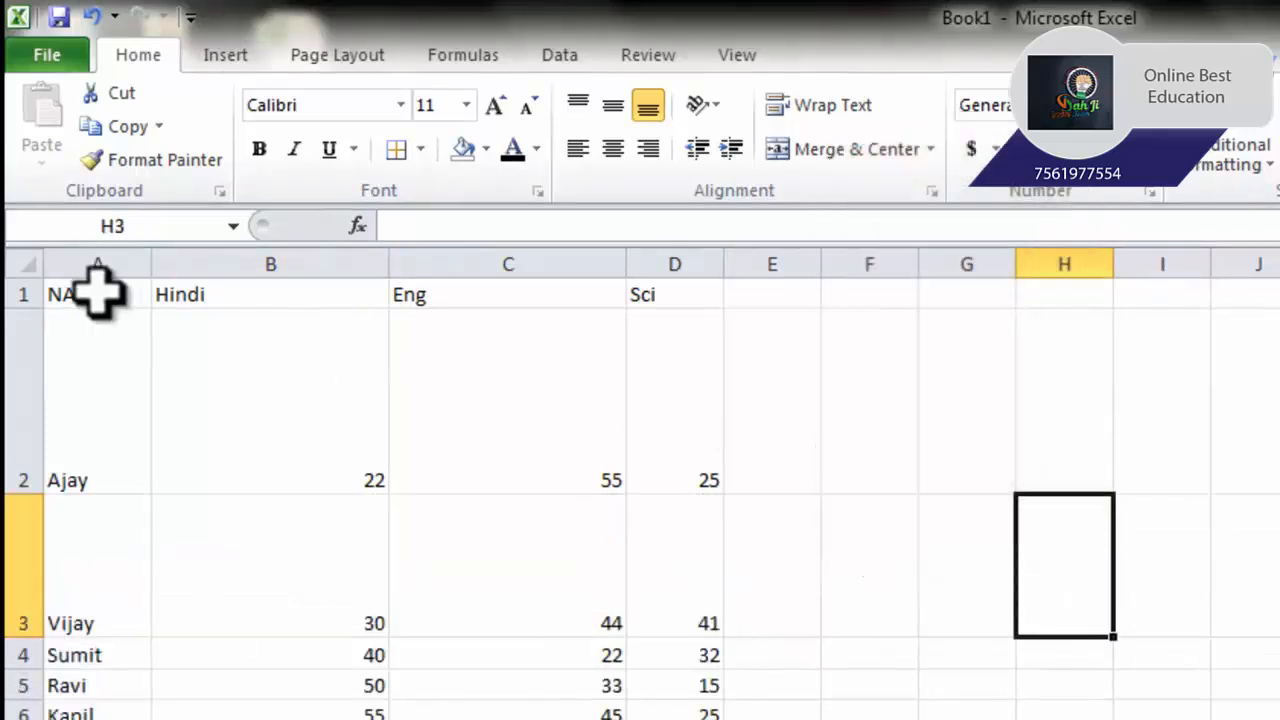
Step: Try top and middle vertical alignment on the marks table A1:D6, finishing with bottom alignment
left_click_drag(97, 292, 672, 708)
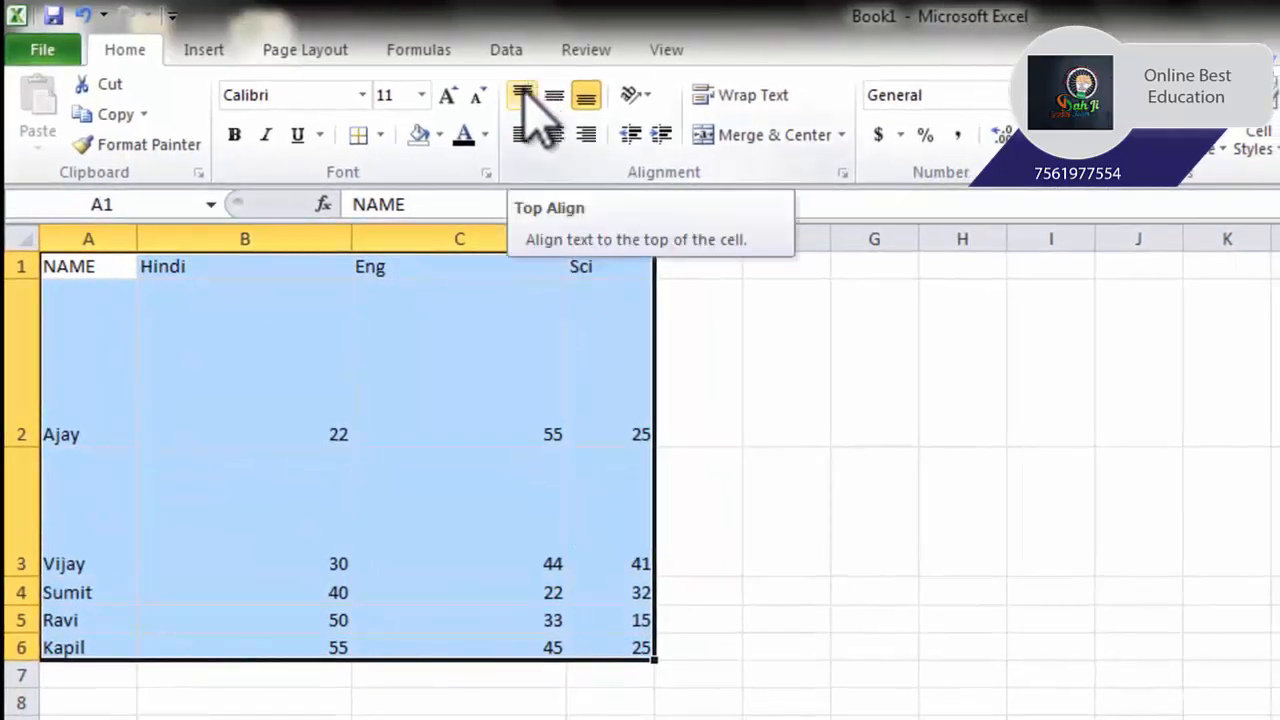
left_click(528, 88)
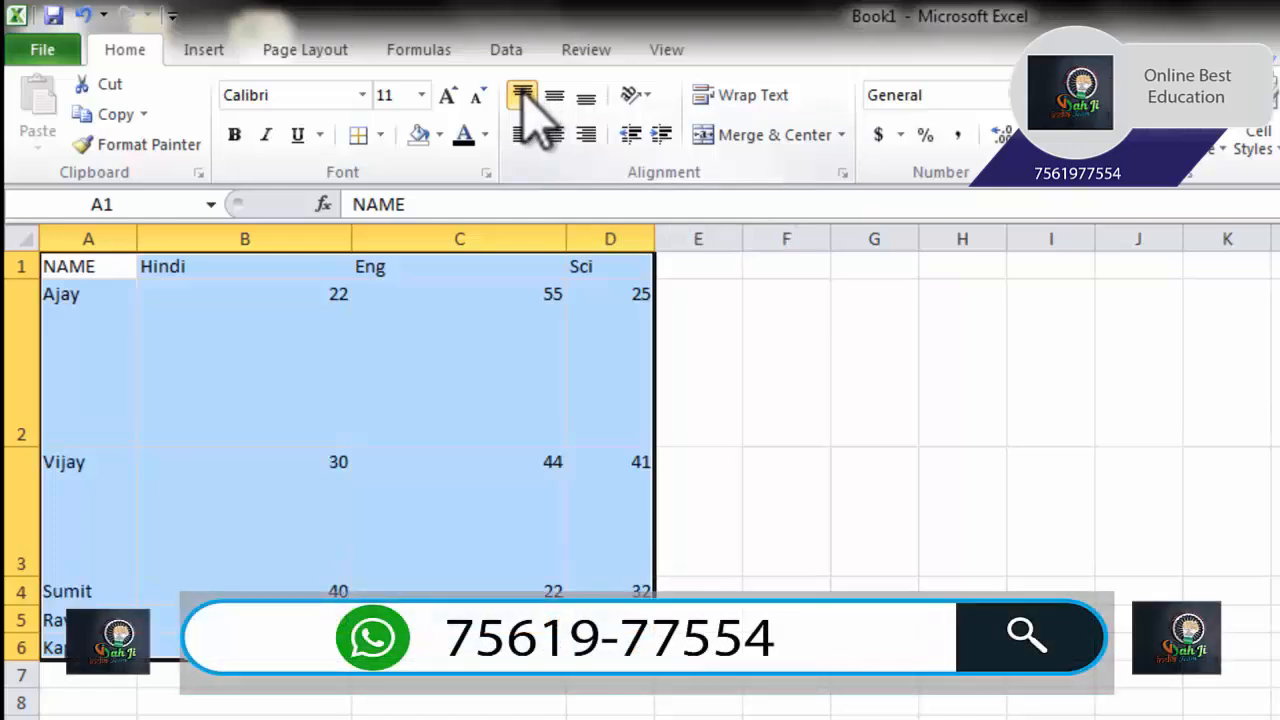
left_click(554, 95)
left_click(586, 97)
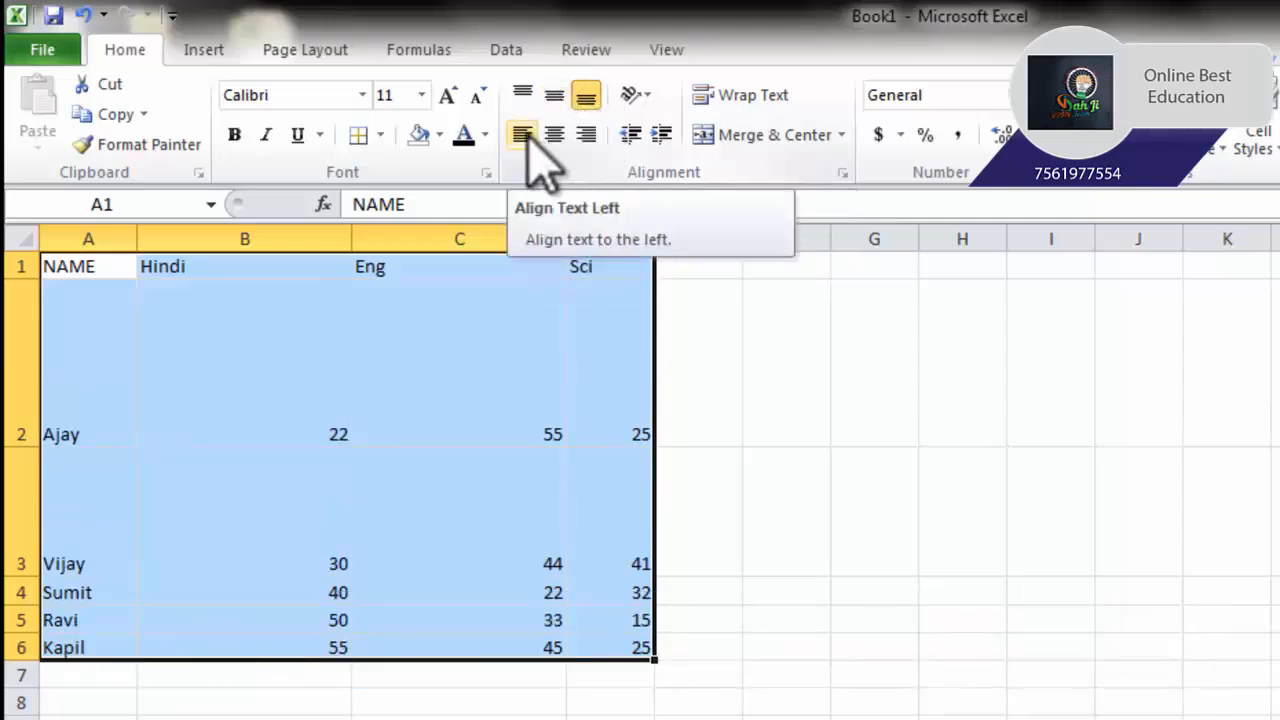
Step: Try left, center and right alignment on A1:D6, settling on horizontal center with middle vertical alignment
left_click(524, 134)
left_click(555, 135)
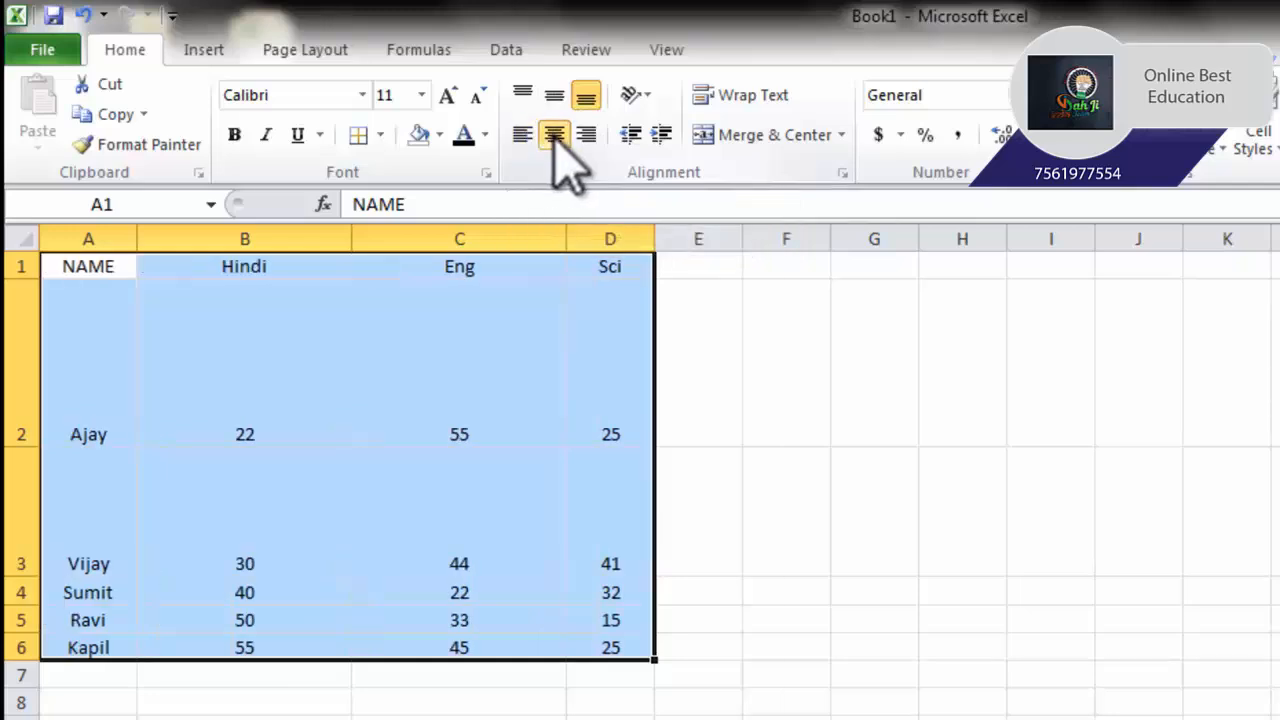
left_click(588, 138)
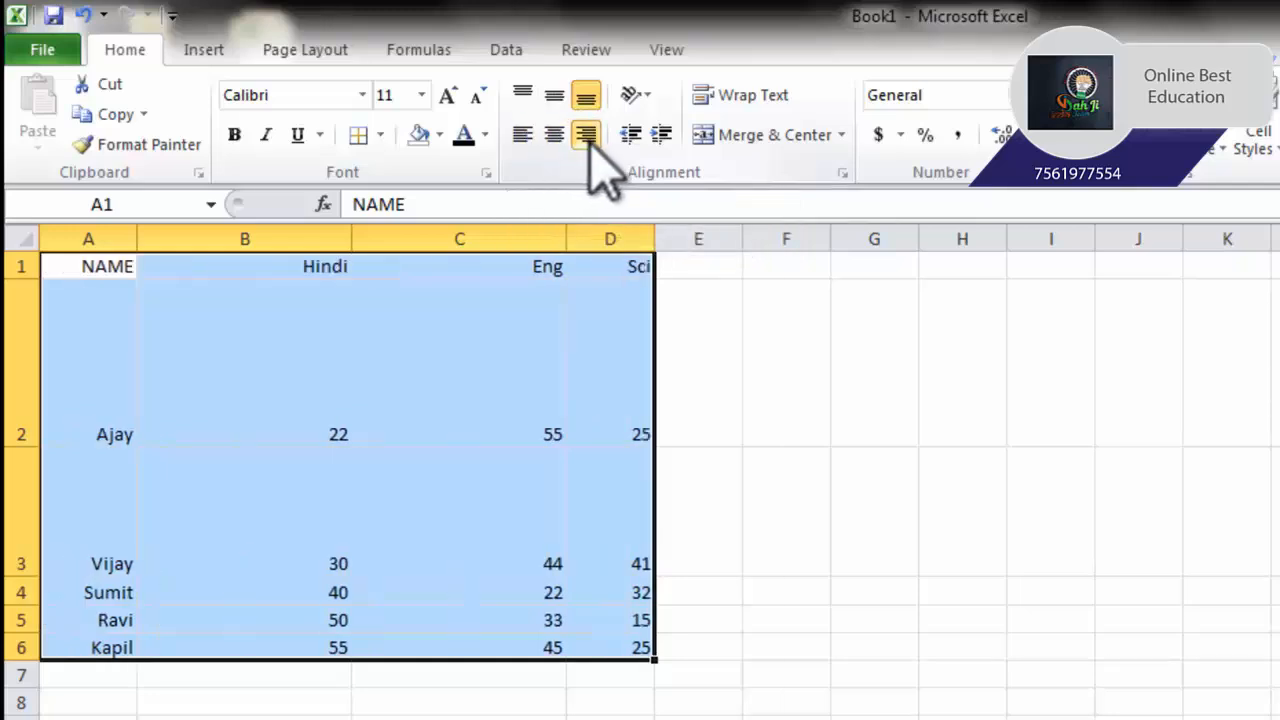
left_click(558, 137)
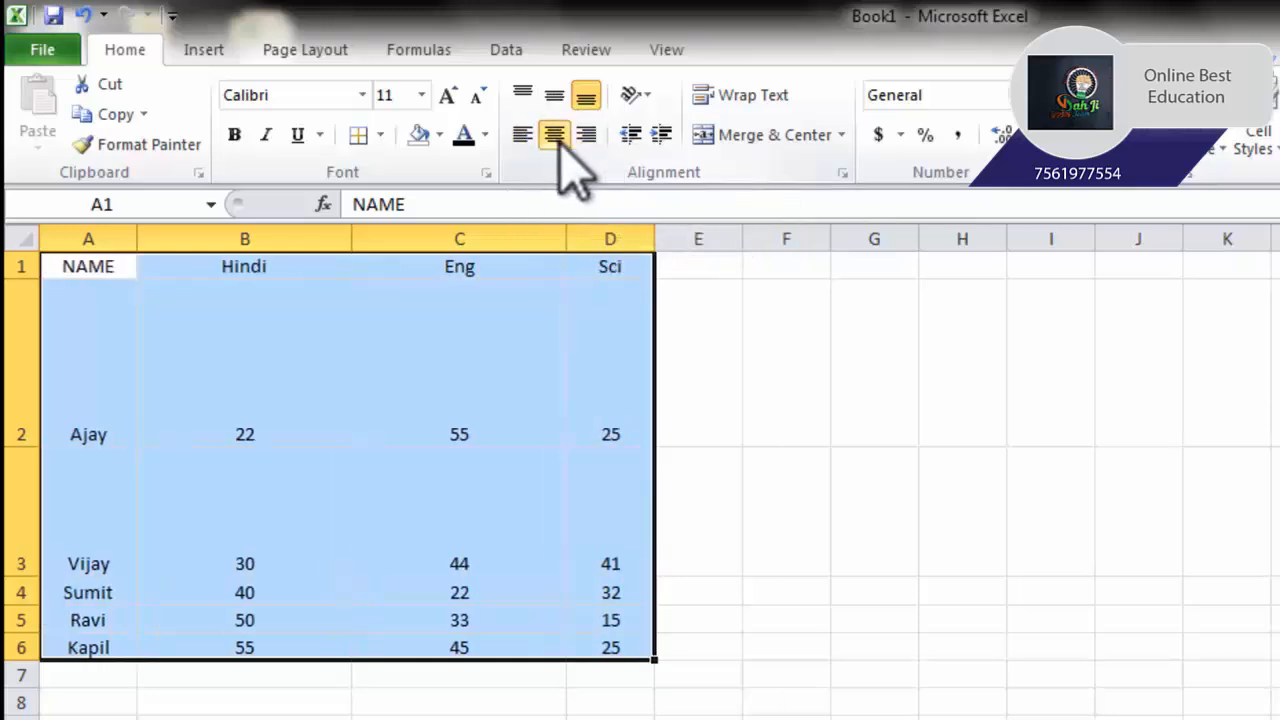
left_click(557, 100)
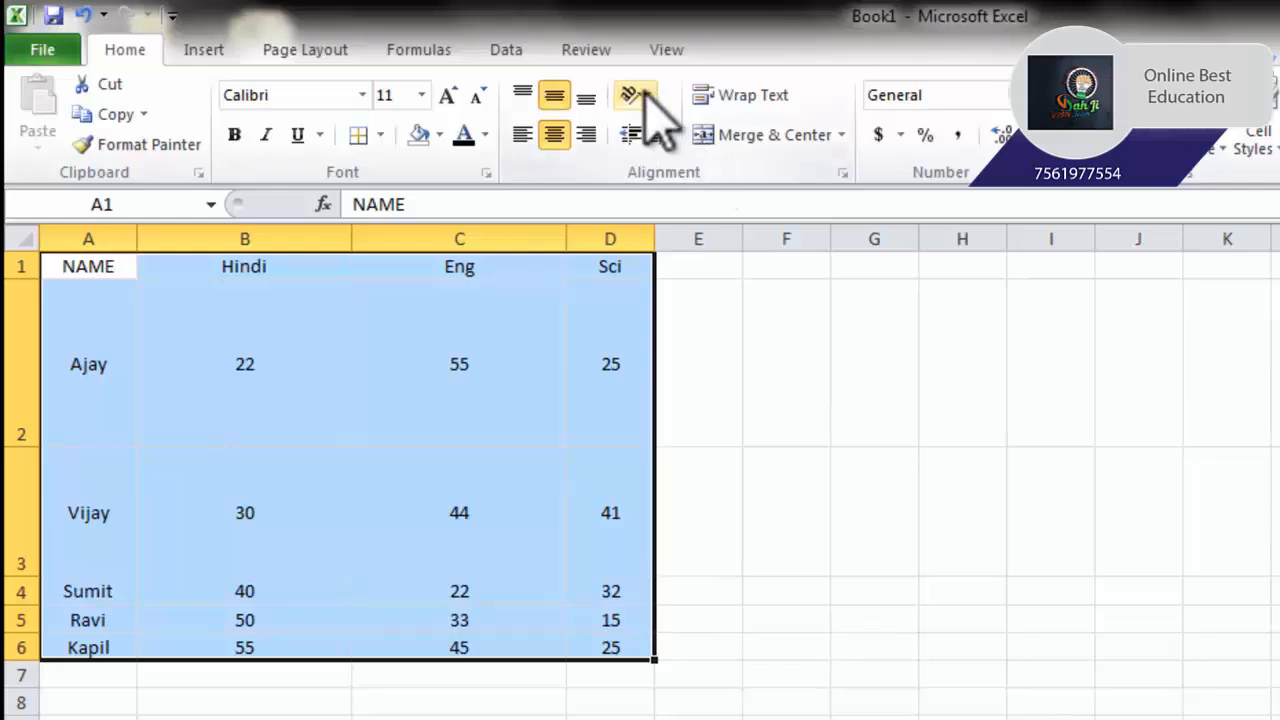
Step: Angle the header text in A1:D1 counterclockwise
left_click(45, 355)
left_click_drag(100, 268, 598, 268)
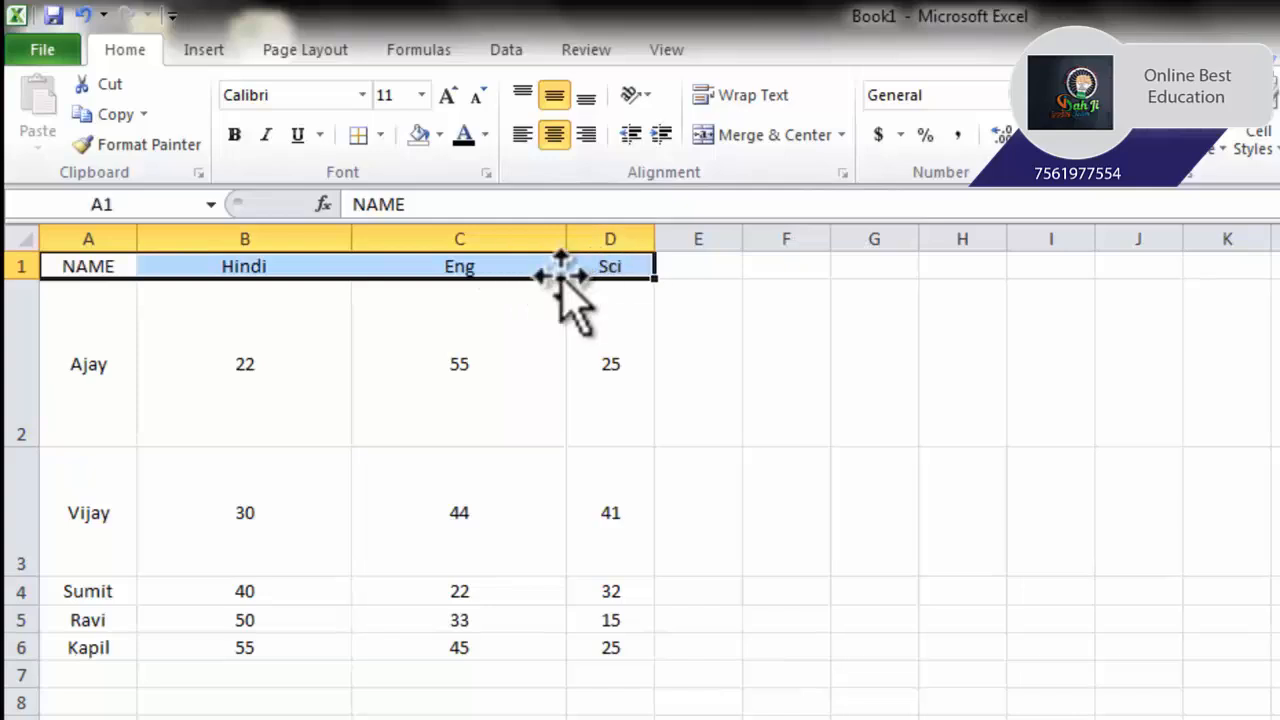
left_click(648, 95)
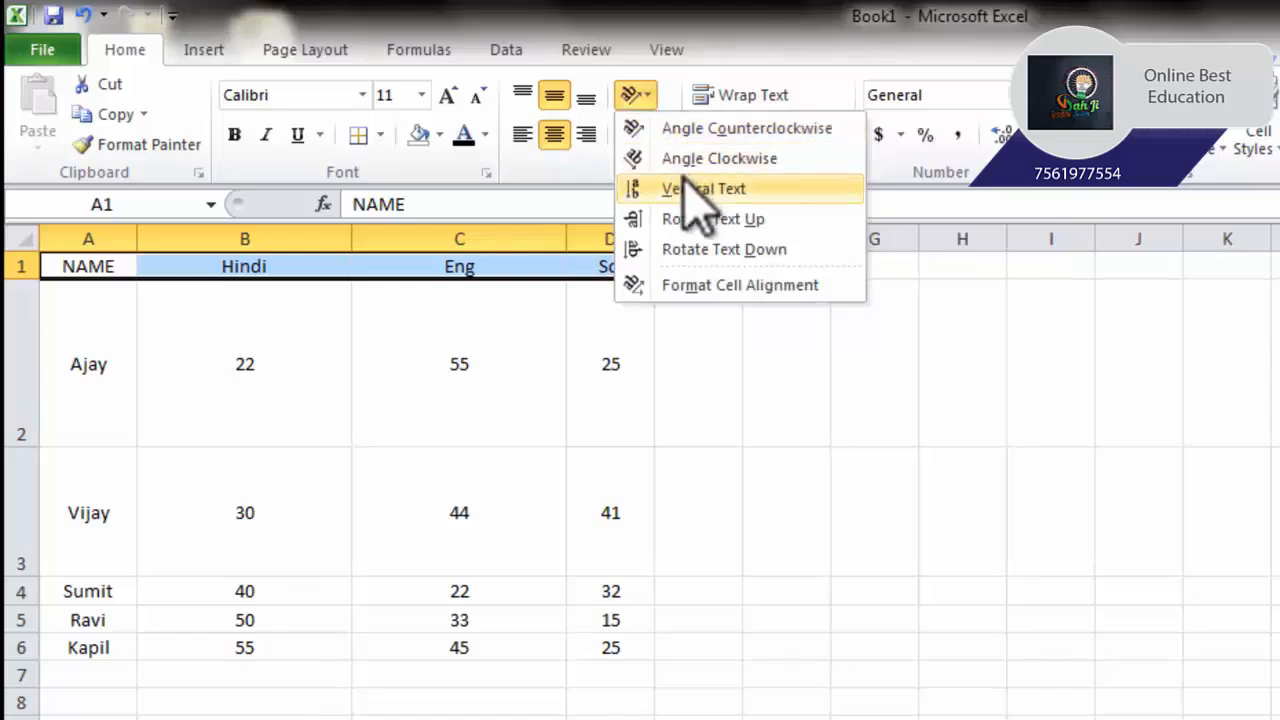
left_click(728, 131)
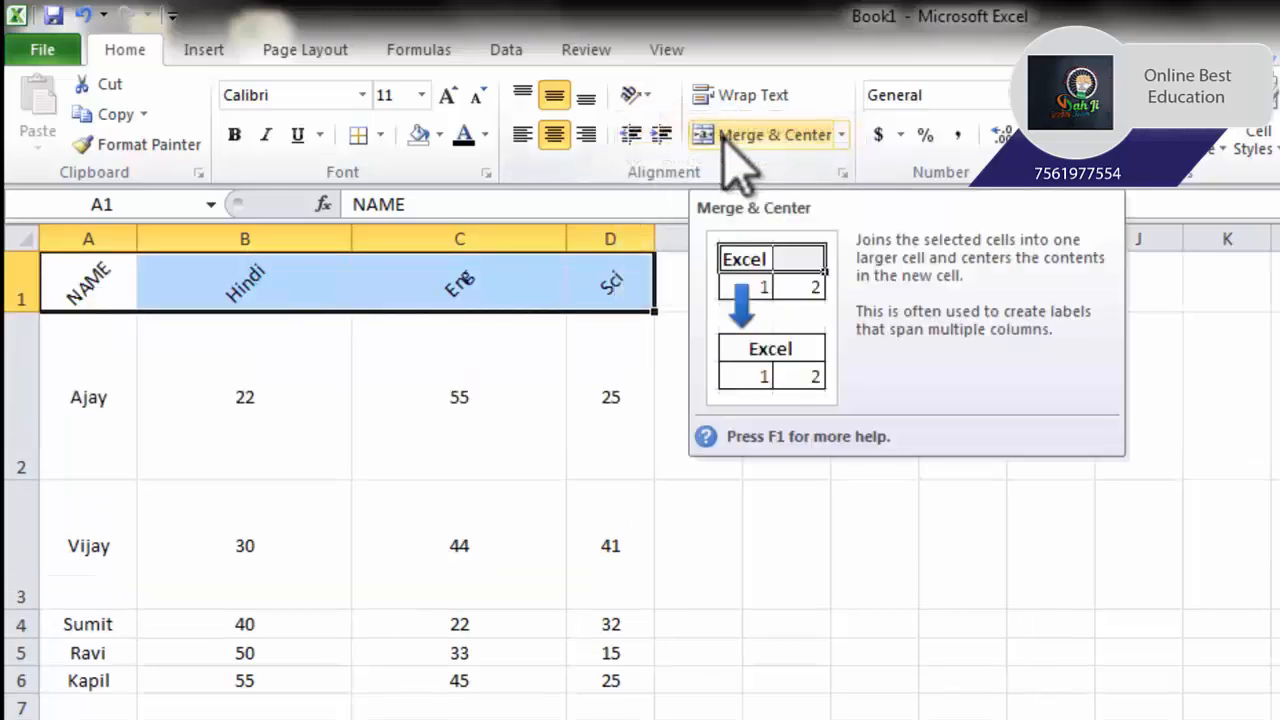
Step: Try the Vertical Text orientation on the headers in A1:D1, followed by Rotate Text Up
left_click(635, 94)
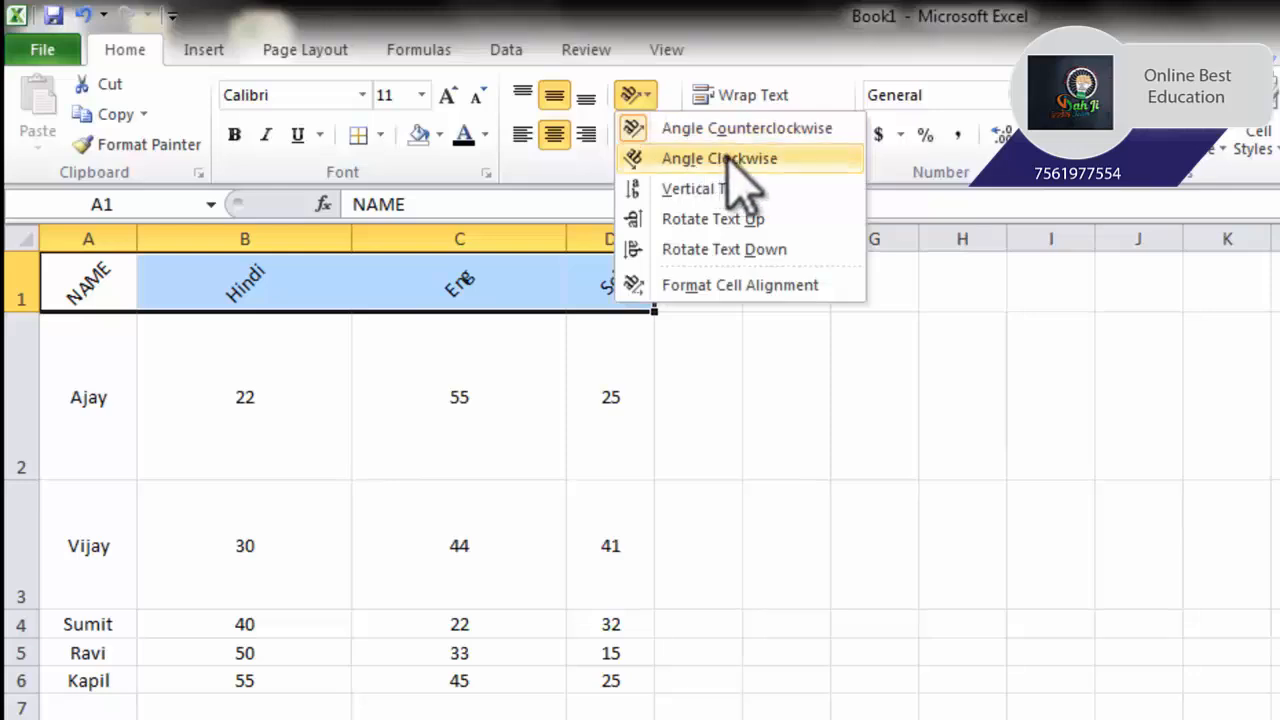
left_click(725, 189)
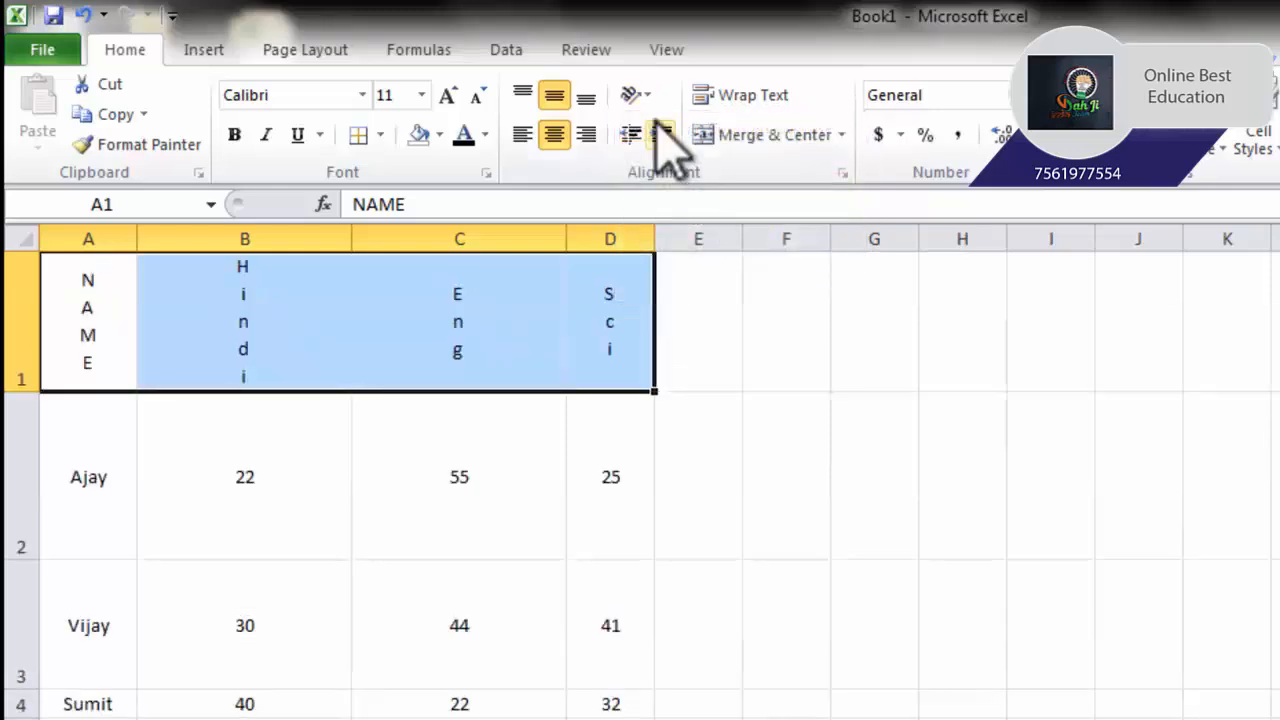
left_click(634, 95)
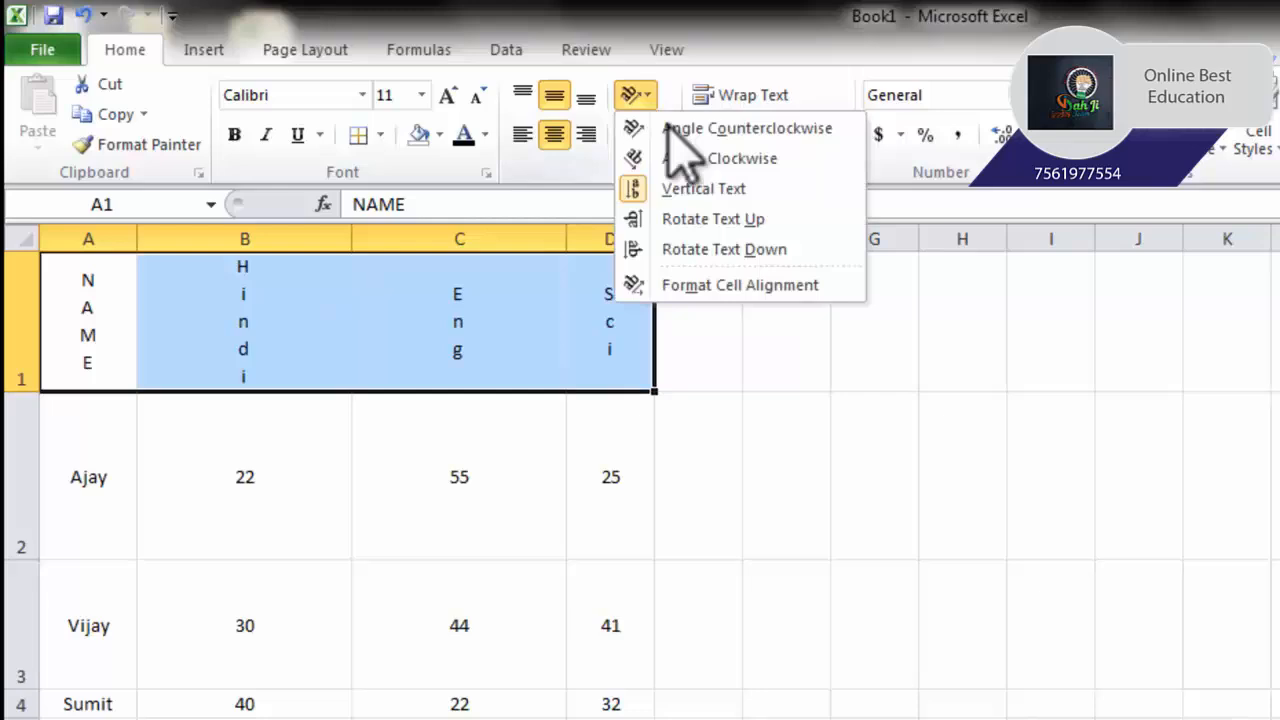
left_click(697, 218)
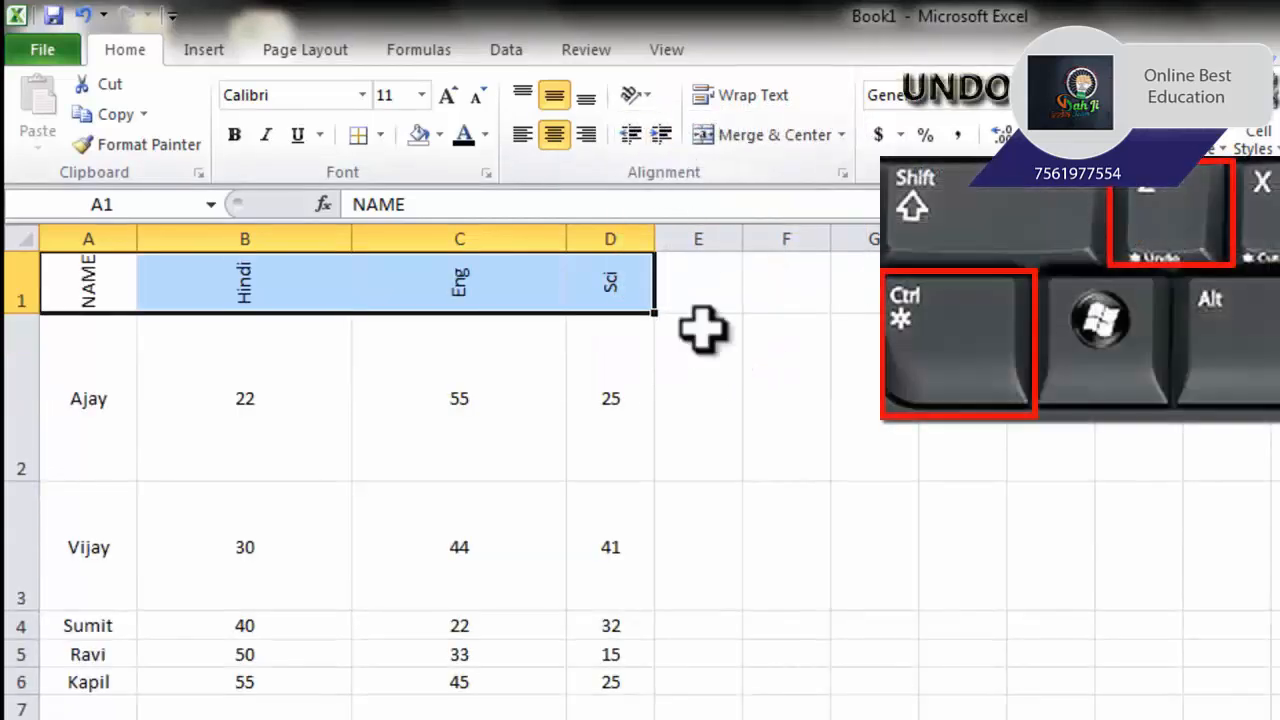
Step: Undo the three header orientation changes and the preceding table alignment changes
left_click(700, 392)
key("ctrl+z")
key("ctrl+z")
key("ctrl+z")
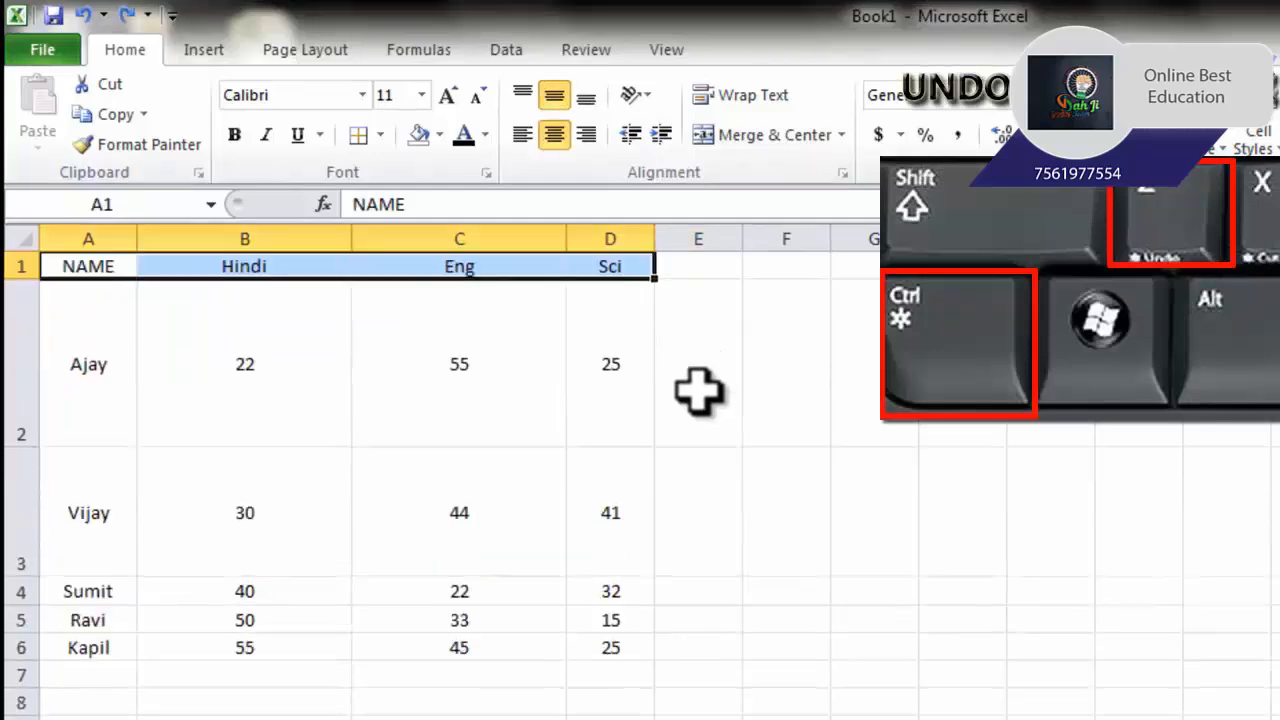
key("ctrl+z")
key("ctrl+z")
key("ctrl+z")
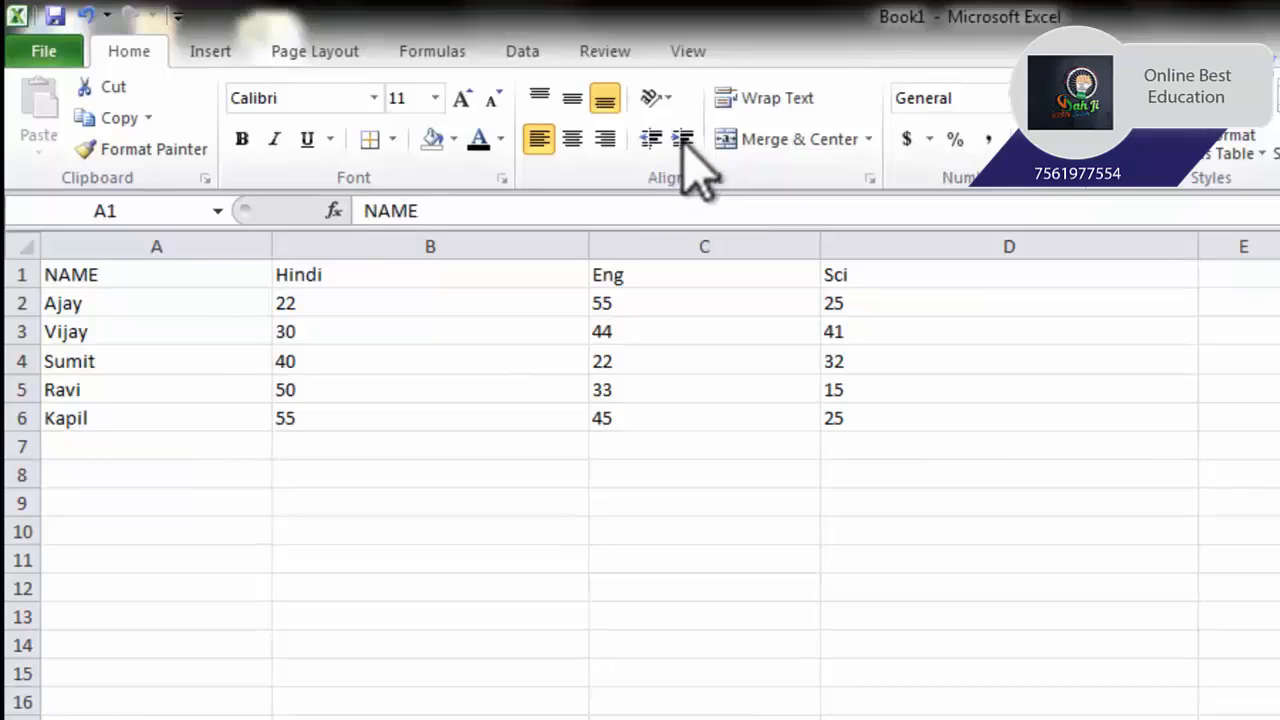
Step: Increase the indent of the whole marks table A1:D6 by seven levels
key("ctrl+a")
left_click_drag(222, 286, 868, 408)
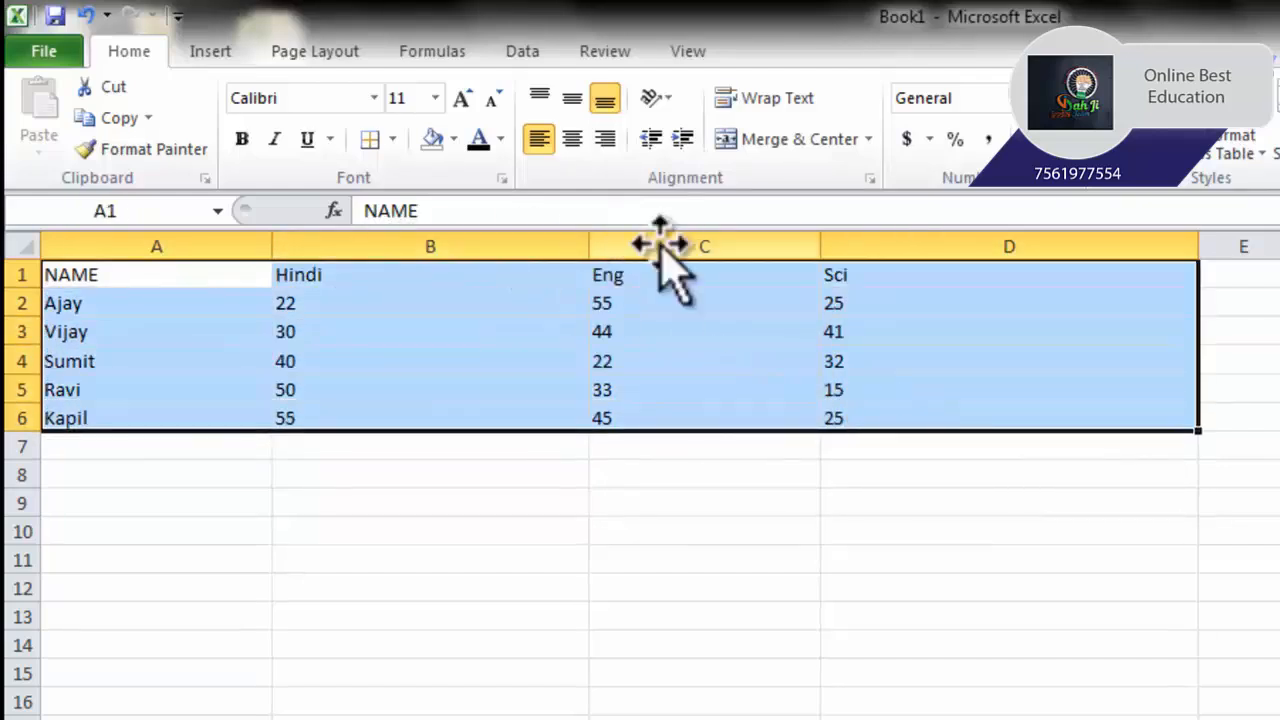
left_click(683, 139)
left_click(683, 139)
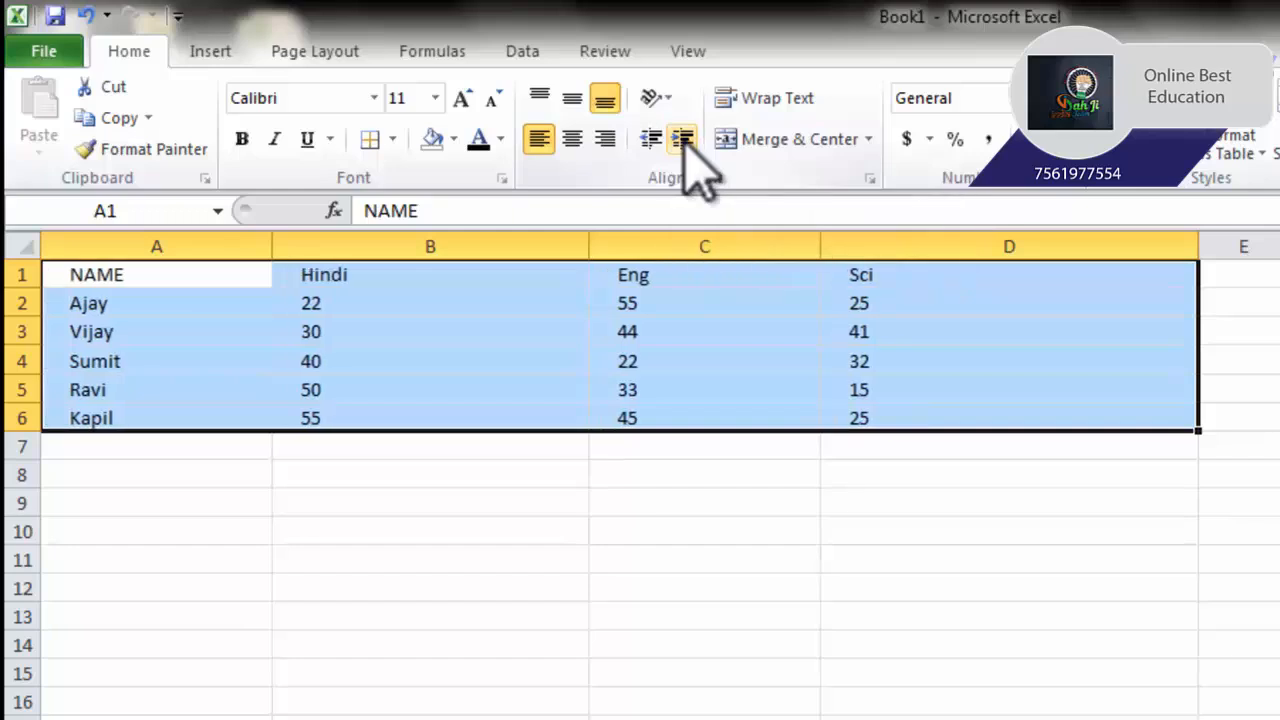
left_click(683, 139)
left_click(683, 139)
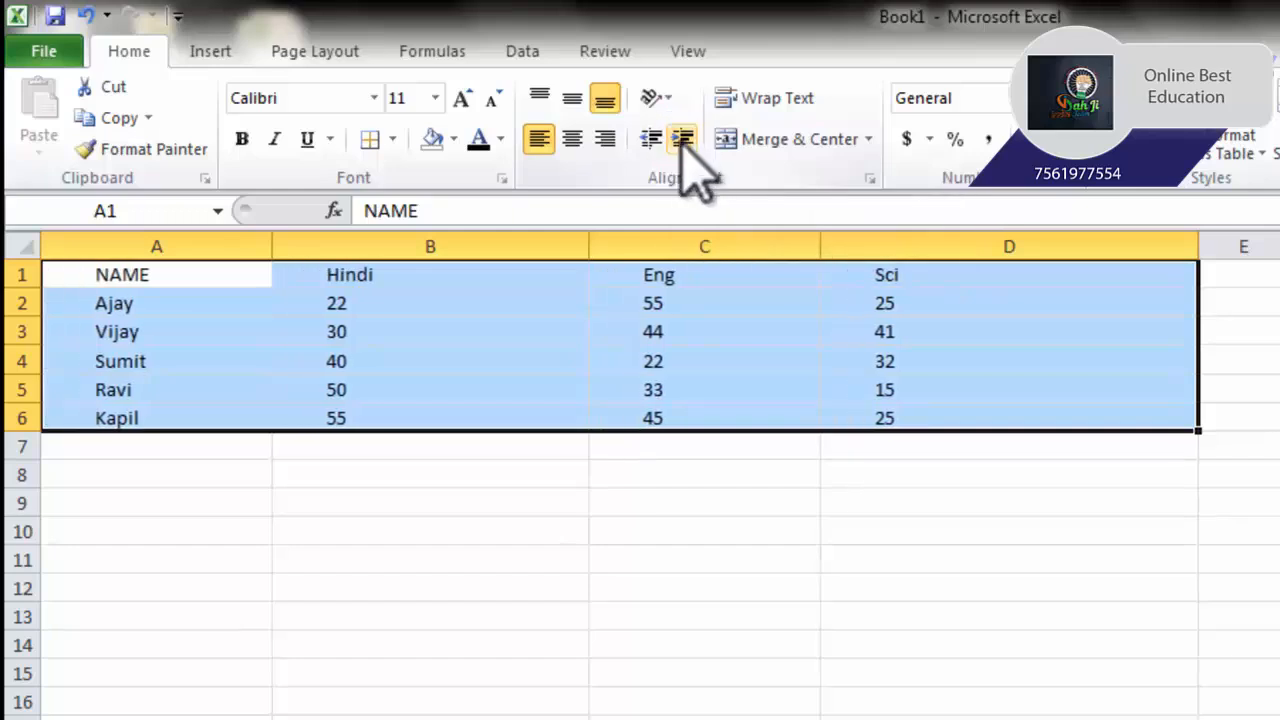
left_click(683, 139)
left_click(683, 139)
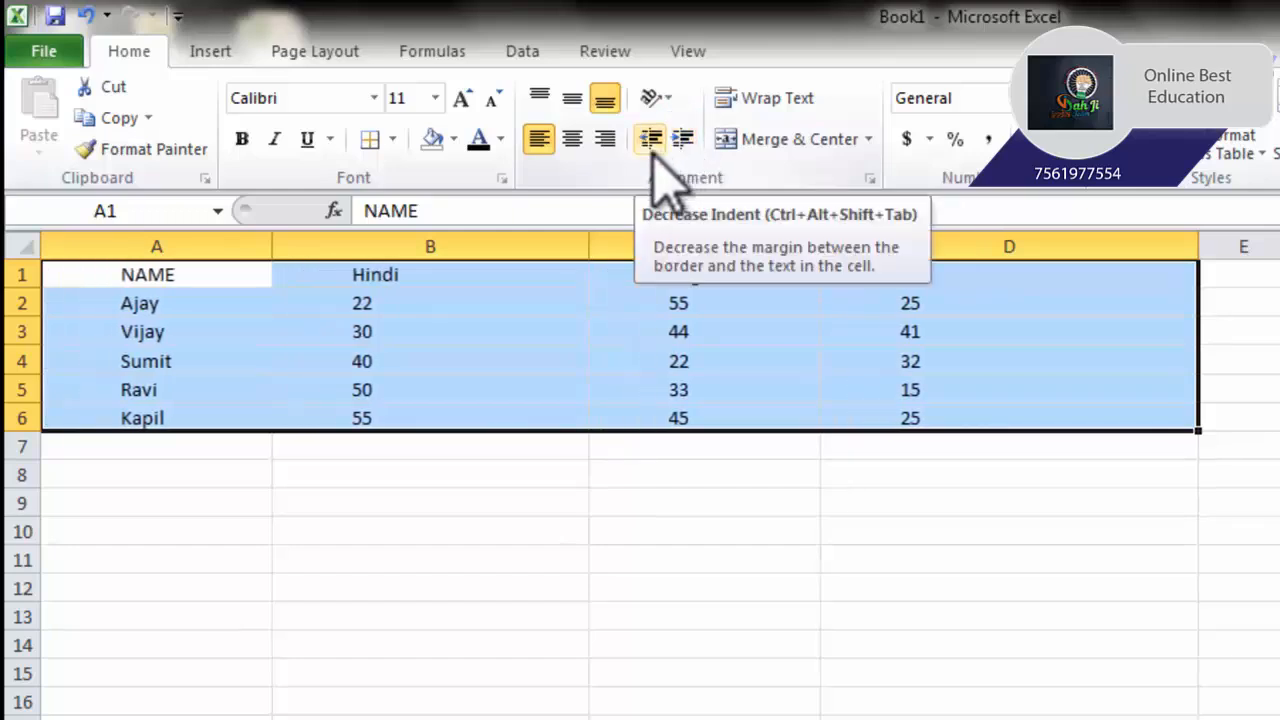
left_click(681, 141)
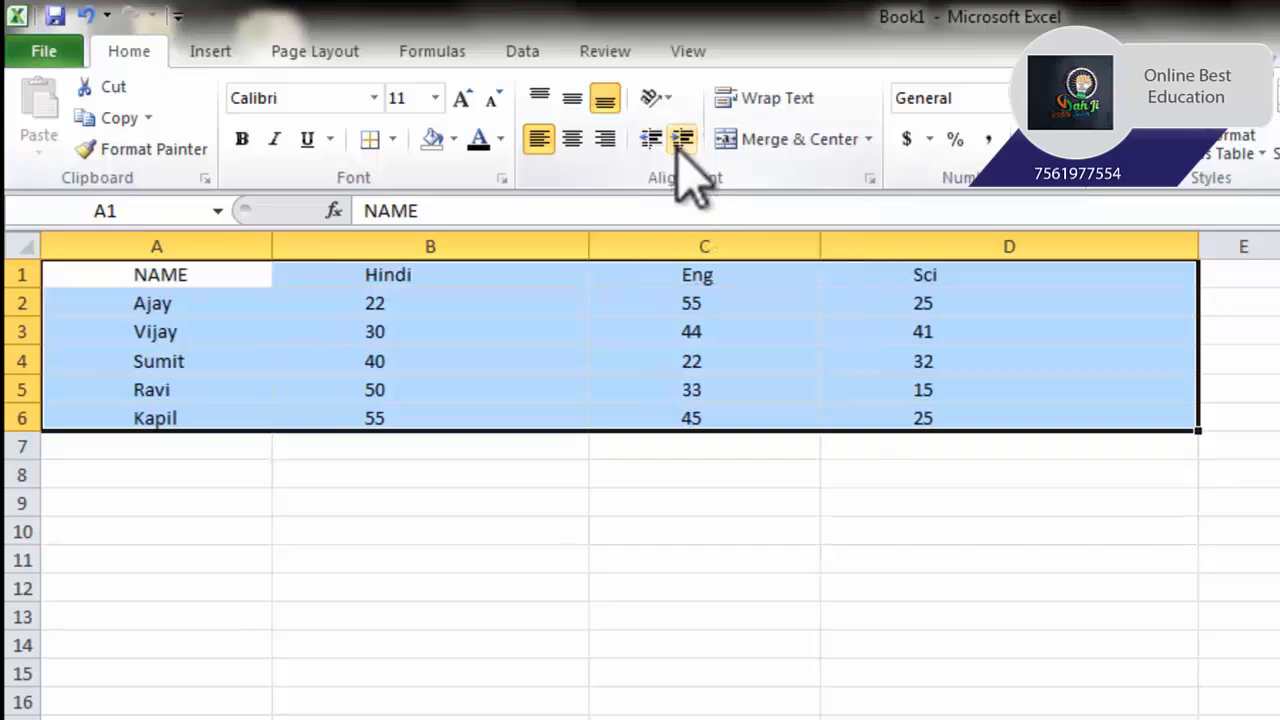
Step: Decrease the indent of A1:D6 by four levels
left_click(651, 141)
left_click(651, 141)
left_click(651, 141)
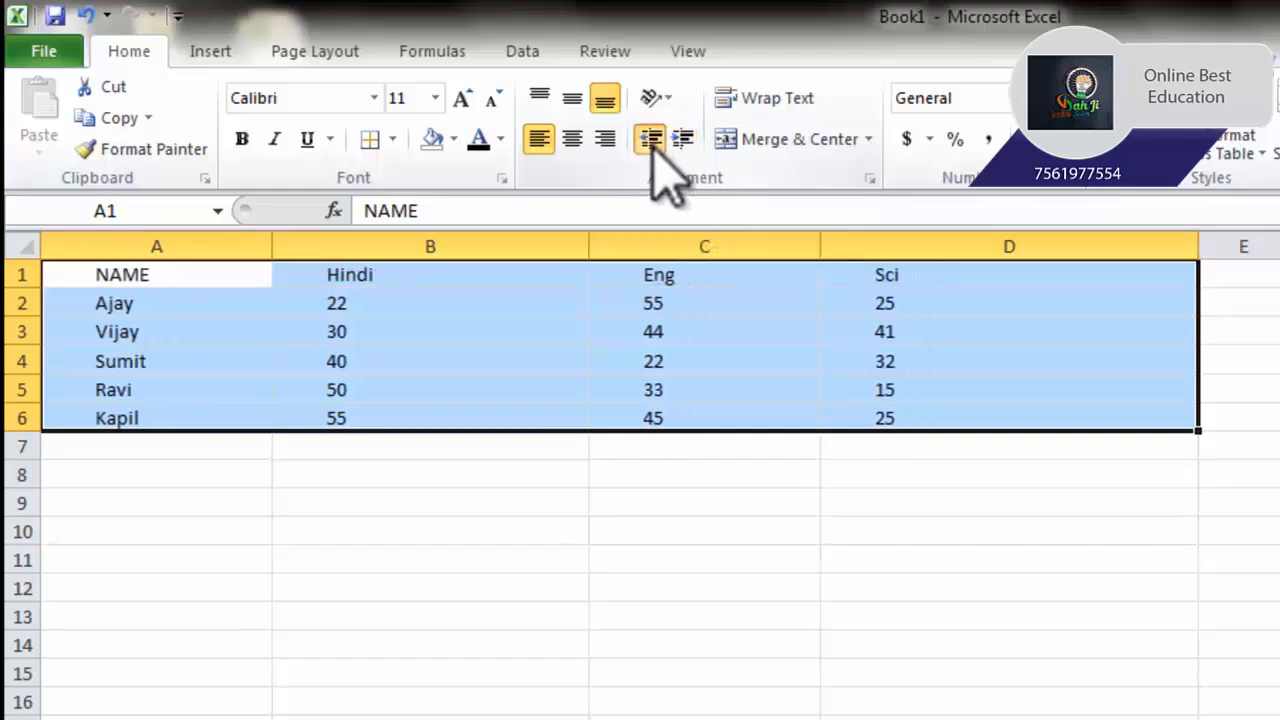
left_click(651, 141)
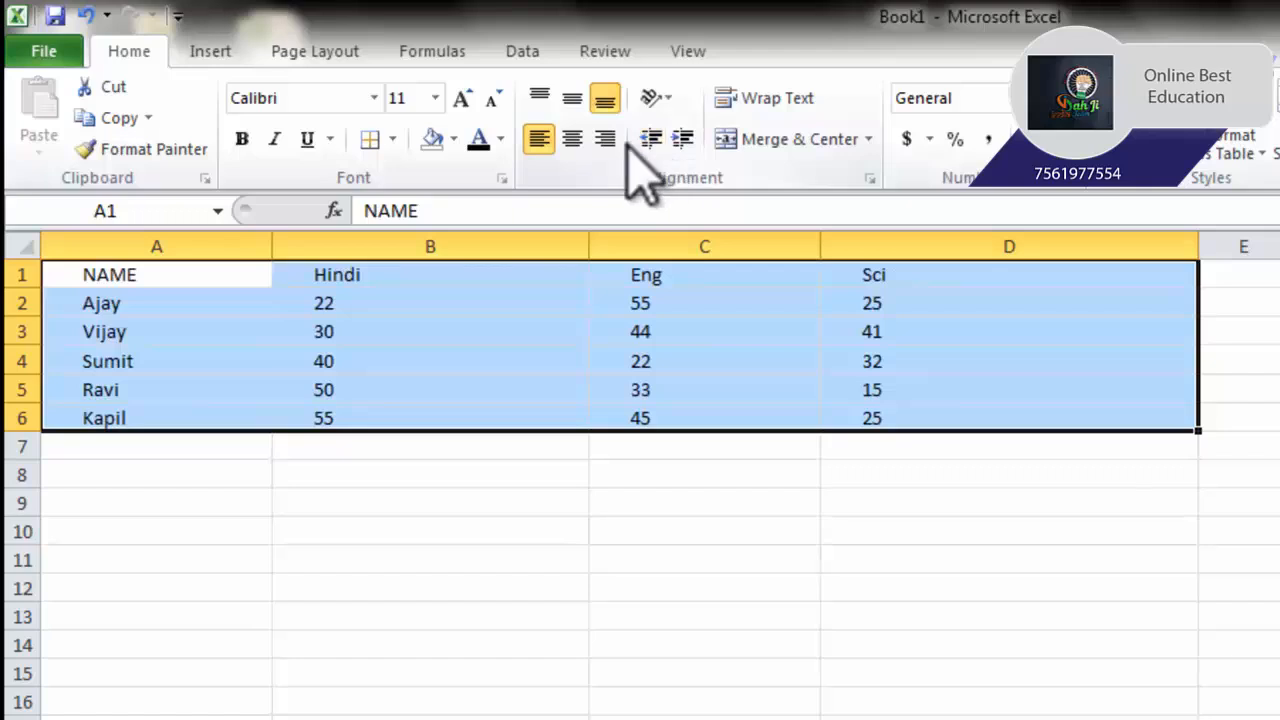
Step: Adjust the indent of A1:D6 down and up again, finishing left-aligned with two indent levels
left_click(572, 139)
left_click(683, 139)
left_click(683, 139)
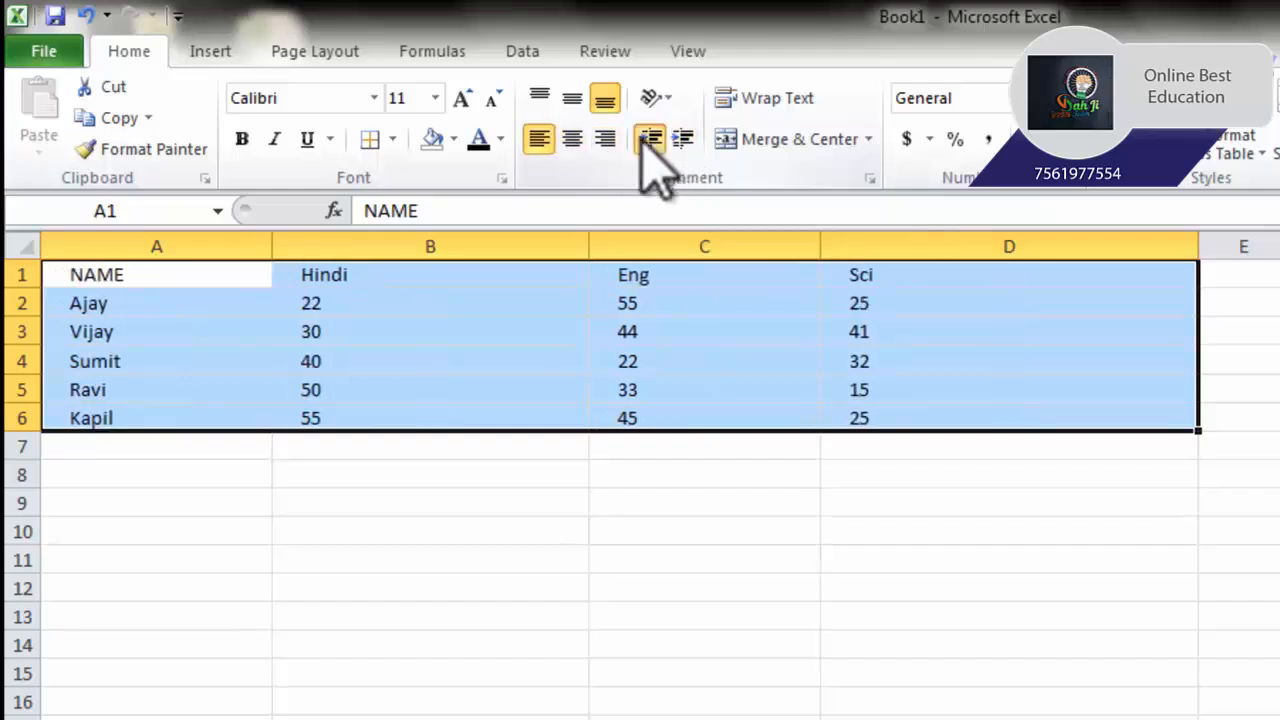
left_click(651, 139)
left_click(651, 139)
left_click(683, 139)
left_click(683, 139)
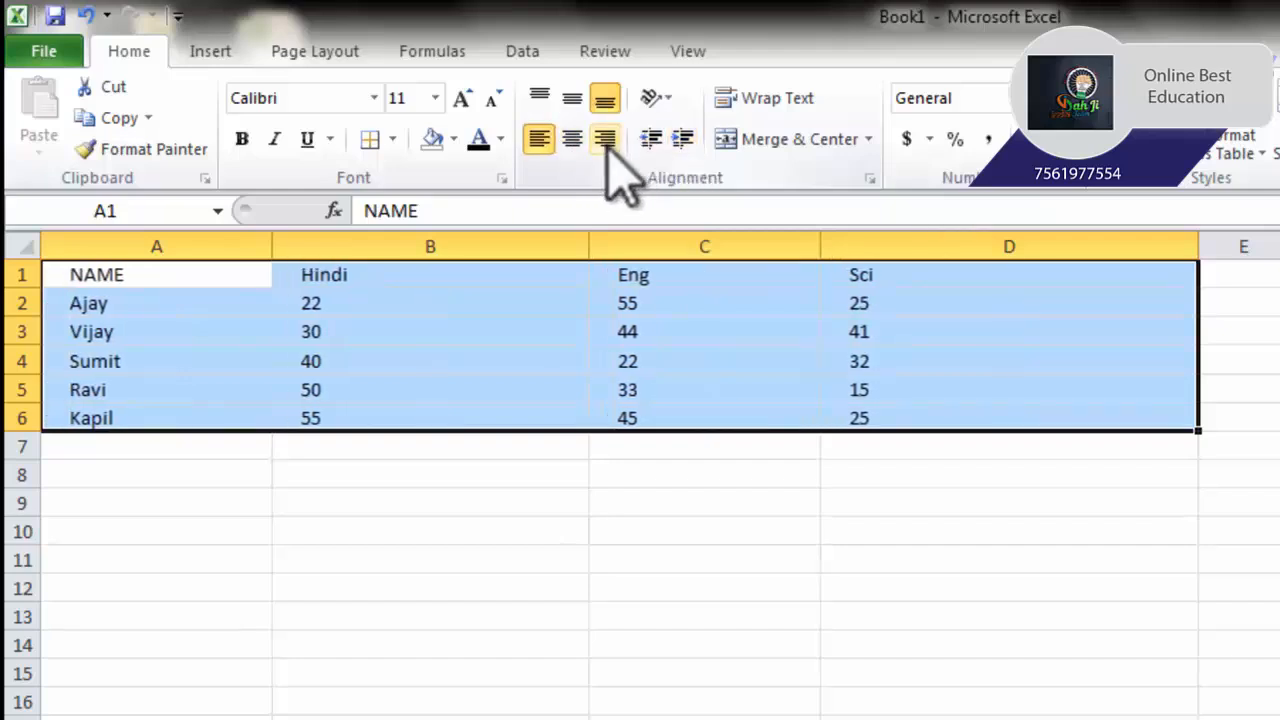
left_click(606, 139)
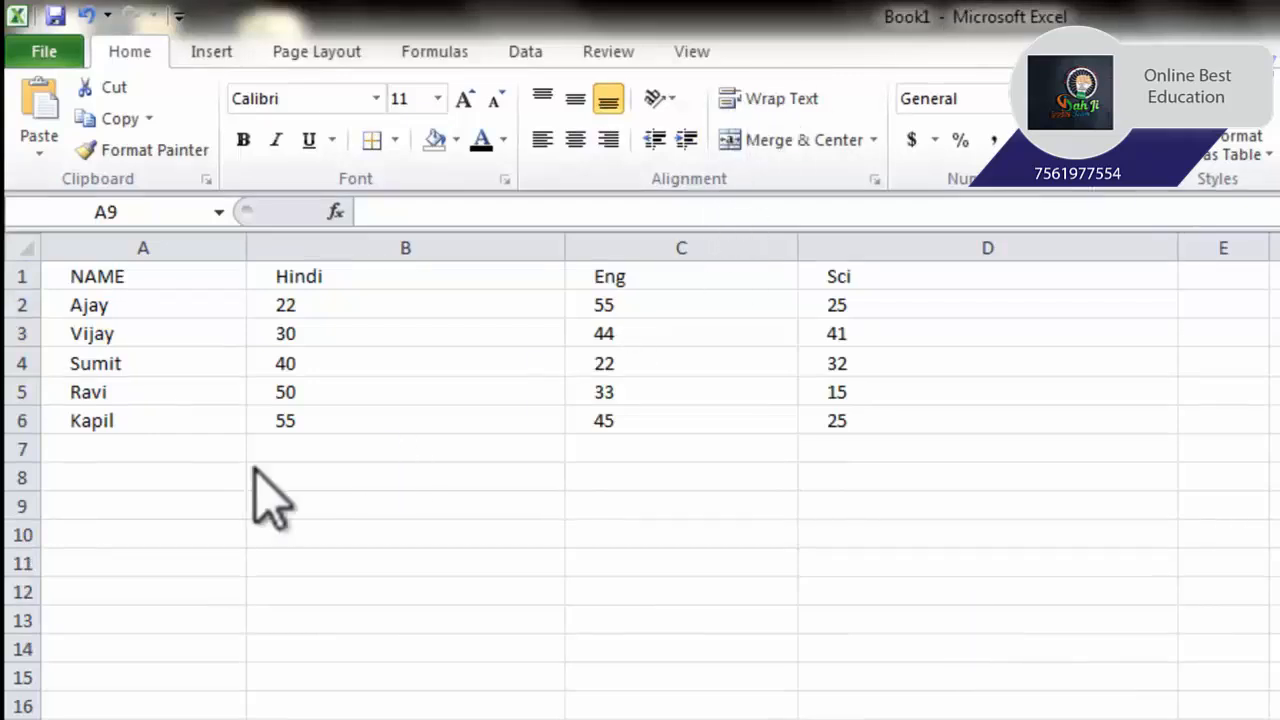
Step: Enter the sentence "ishtworld.com is great site to learn." in cell A9
left_click(175, 504)
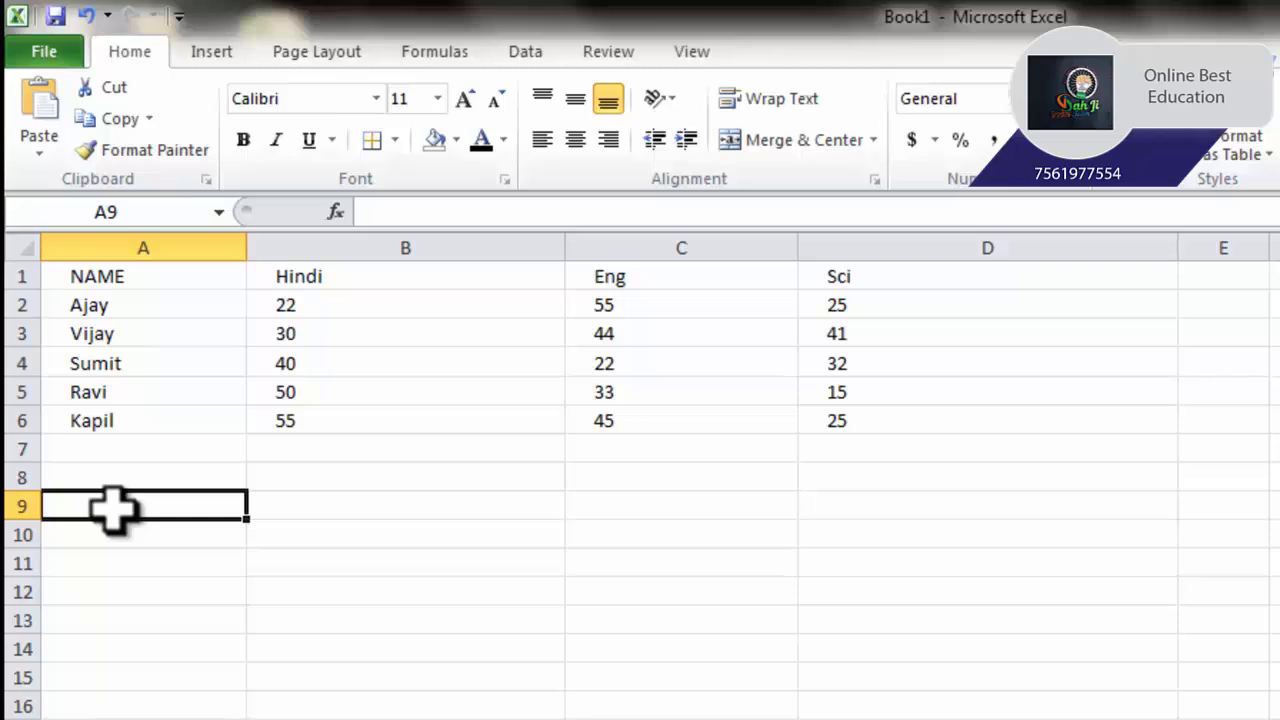
type("is")
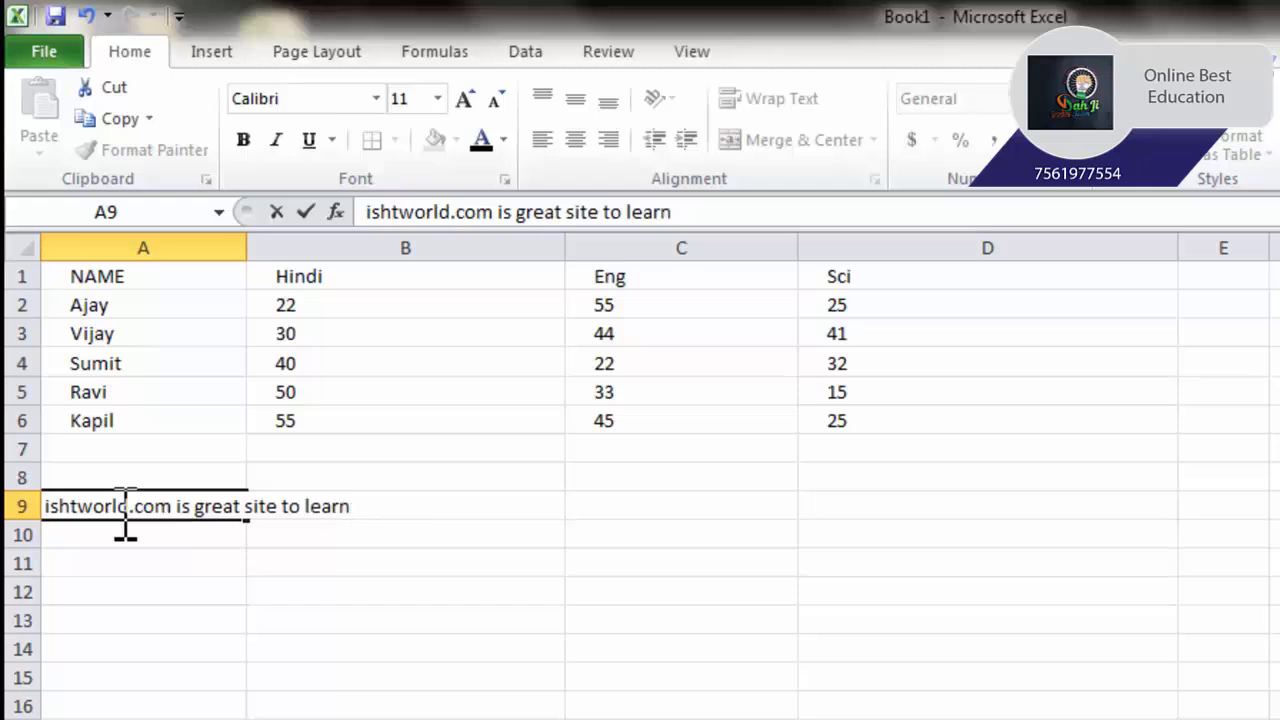
key("Return")
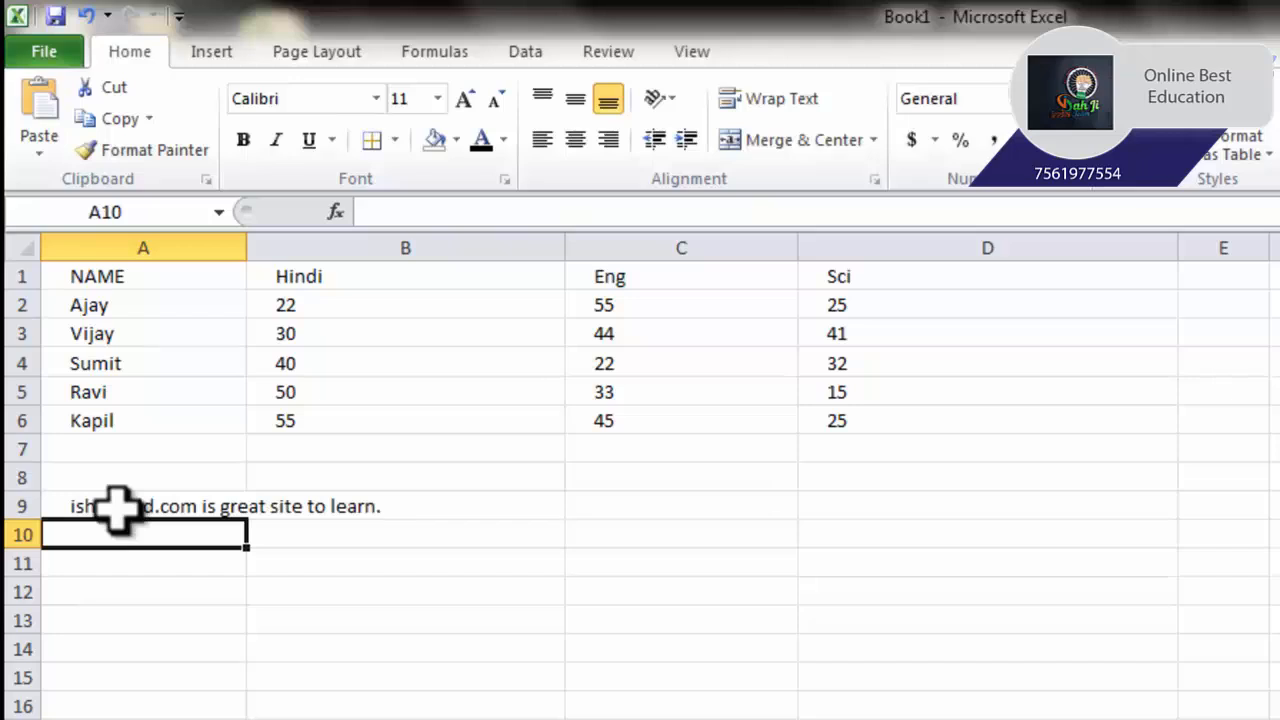
left_click_drag(118, 510, 330, 512)
left_click(189, 553)
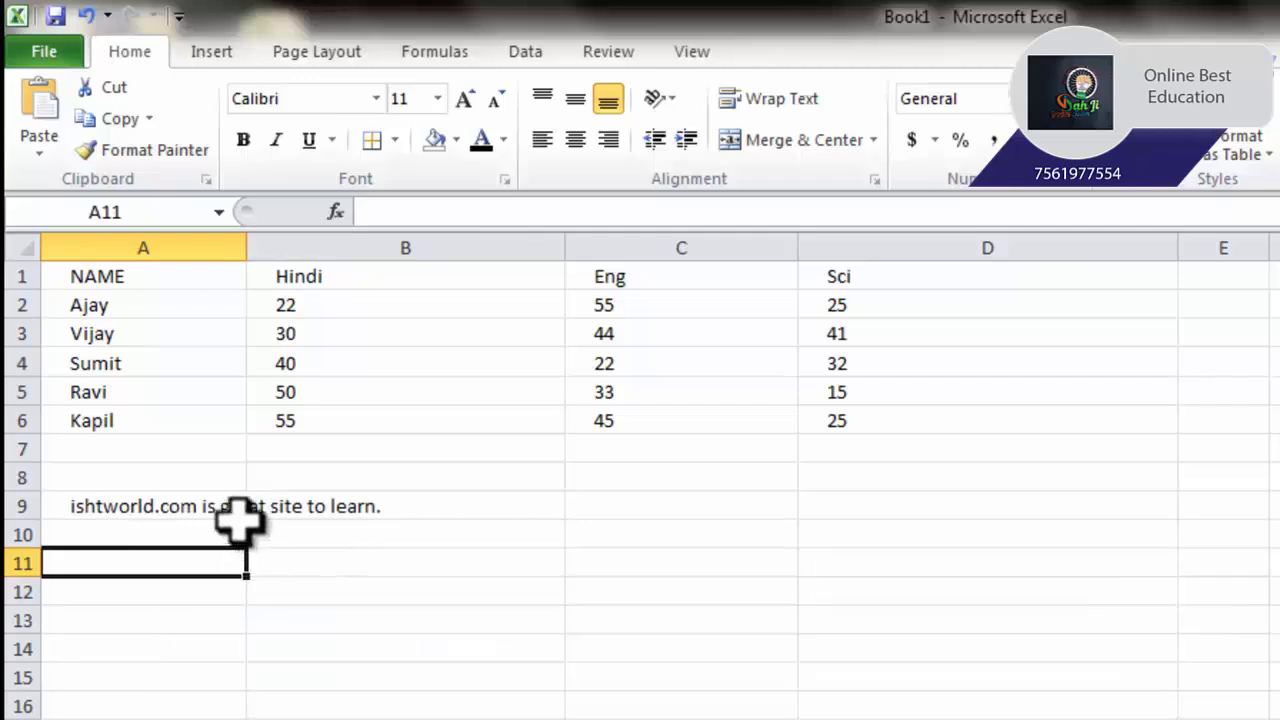
left_click(136, 510)
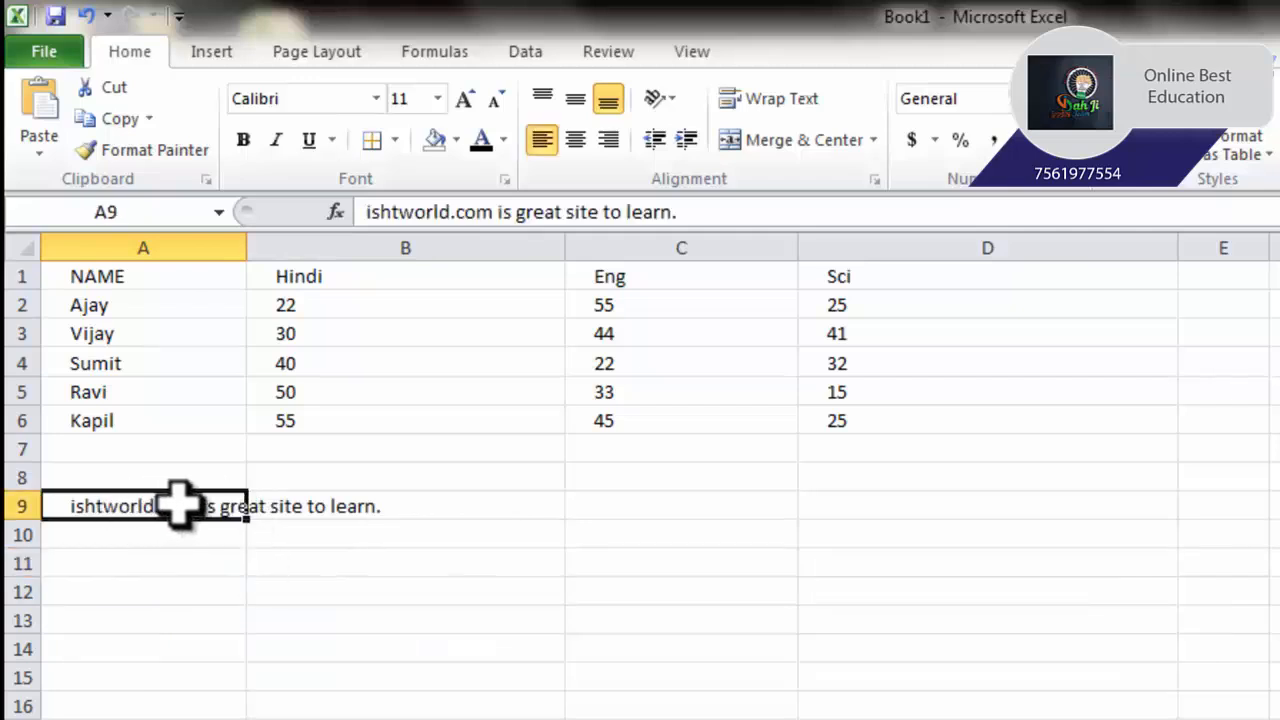
Step: Turn on text wrapping for cell A11 and enter "ishtworld.com is great site to learn" in it
left_click(176, 566)
left_click(797, 99)
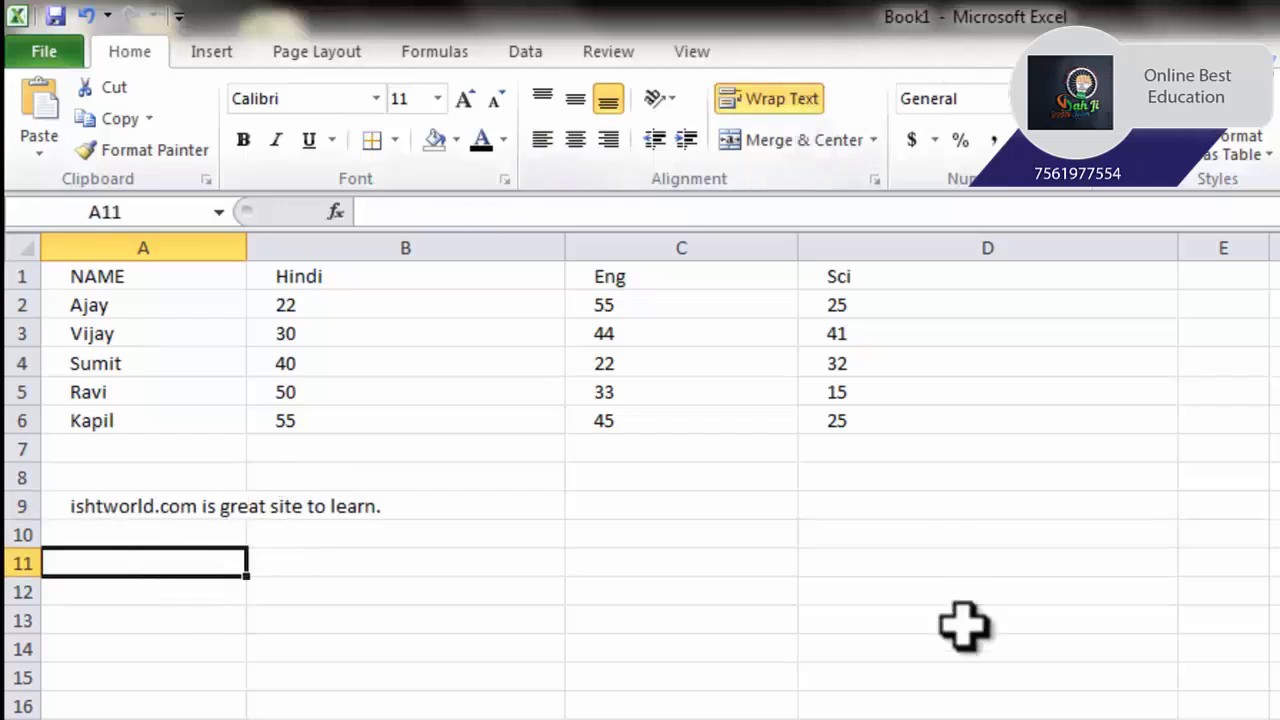
type("ishtworld.com is great  site to learn")
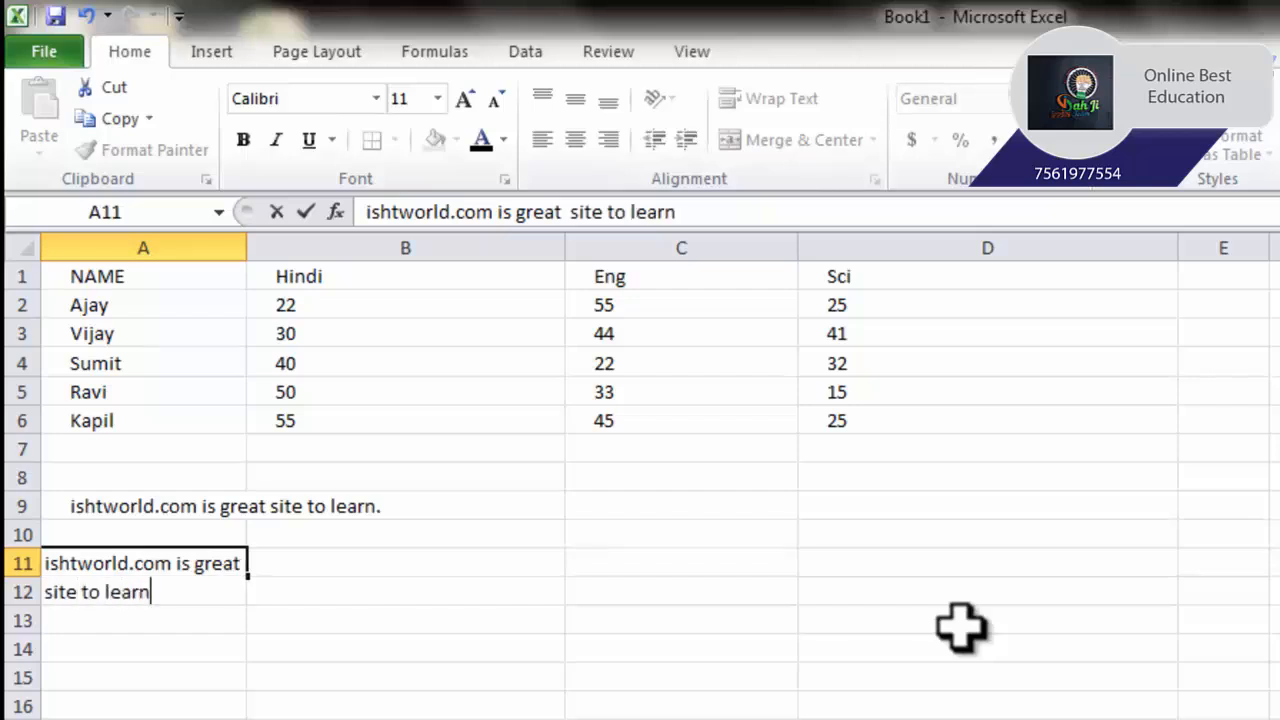
key("Return")
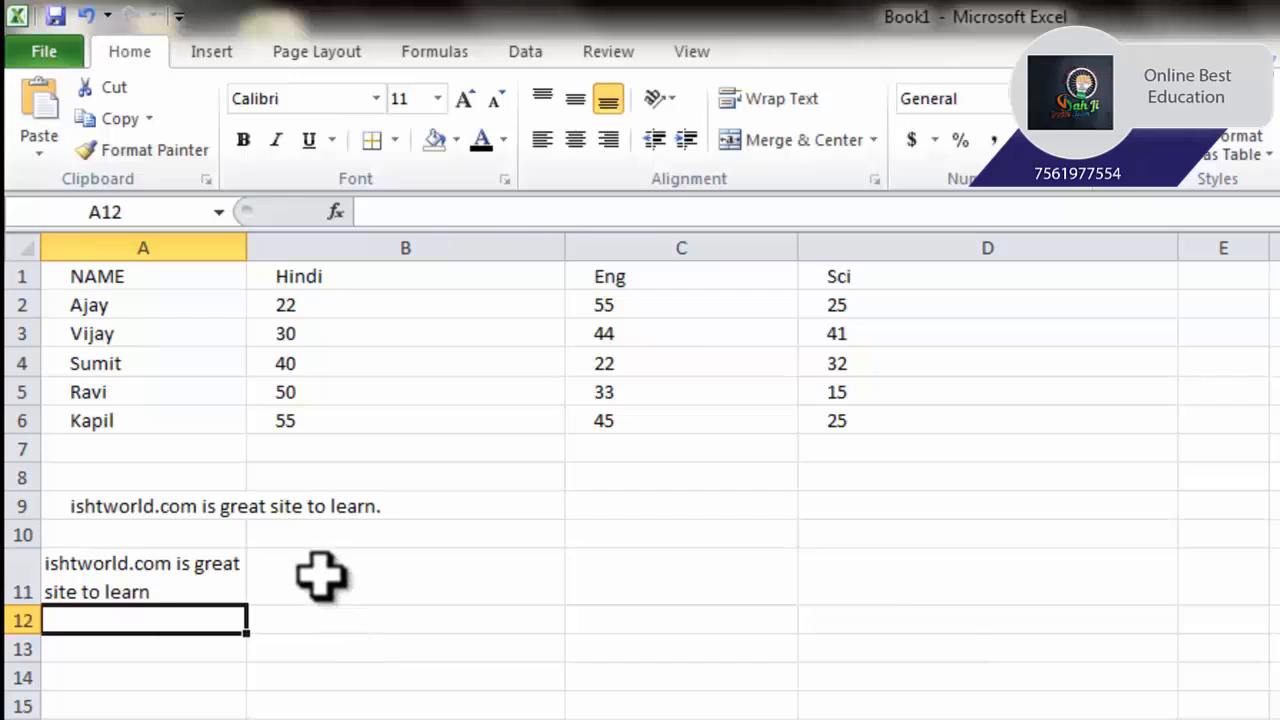
left_click(215, 588)
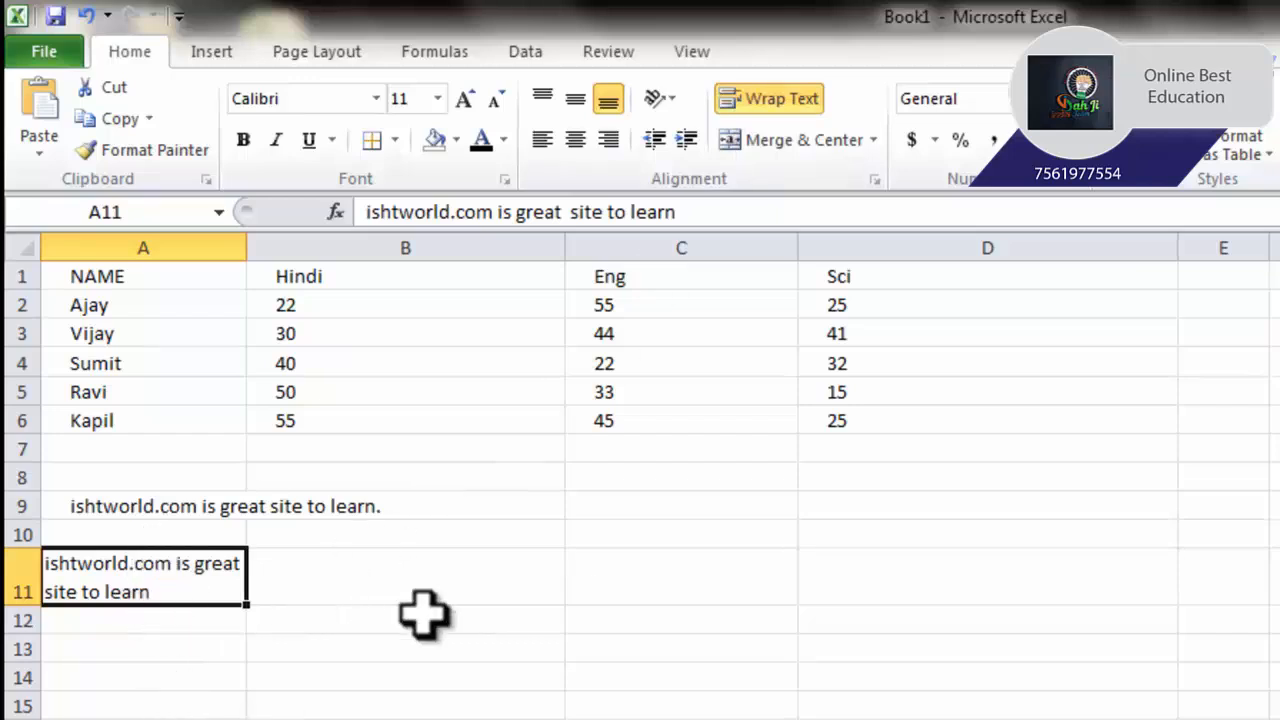
Step: Enter the text "India is great" in cell B14
left_click(430, 676)
type("India is great")
key("Return")
key("Return")
key("Return")
key("Return")
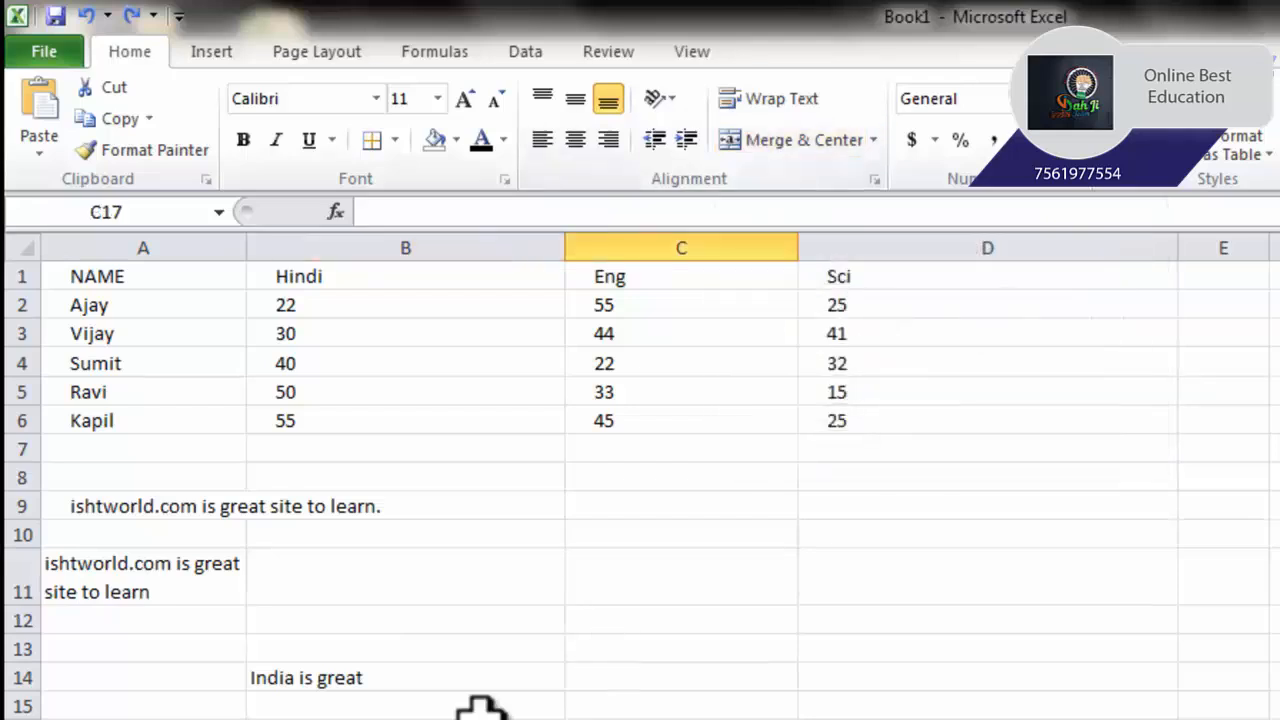
left_click(355, 678)
key("Return")
key("Return")
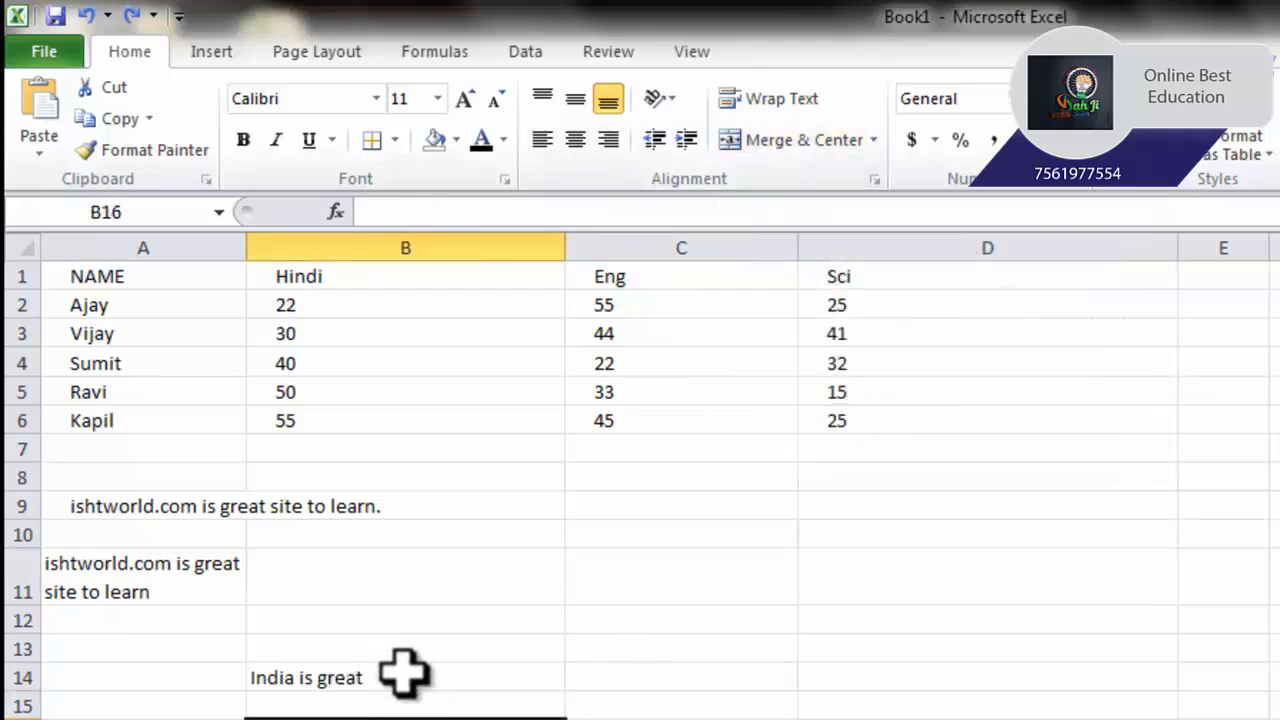
left_click(402, 676)
key("Return")
key("Return")
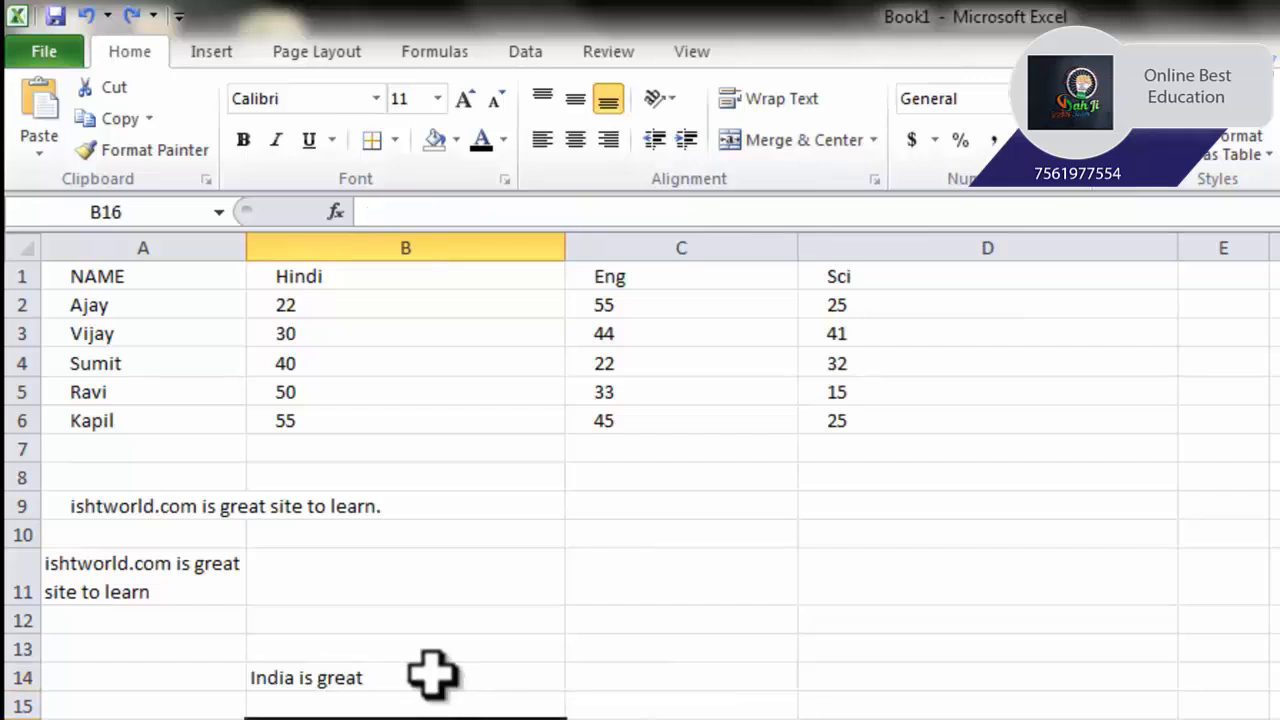
Step: Merge cells B14:C14 and center the text "India is great" across them
left_click(423, 677)
left_click_drag(540, 680, 654, 677)
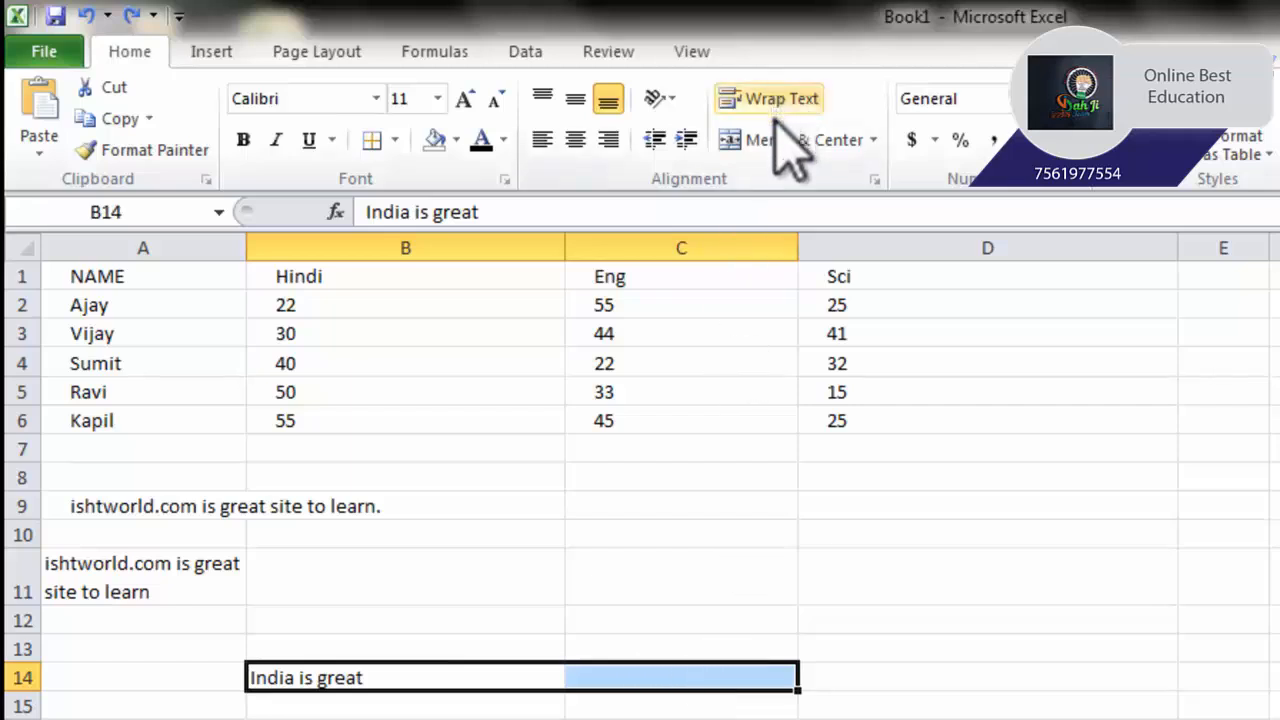
left_click(778, 142)
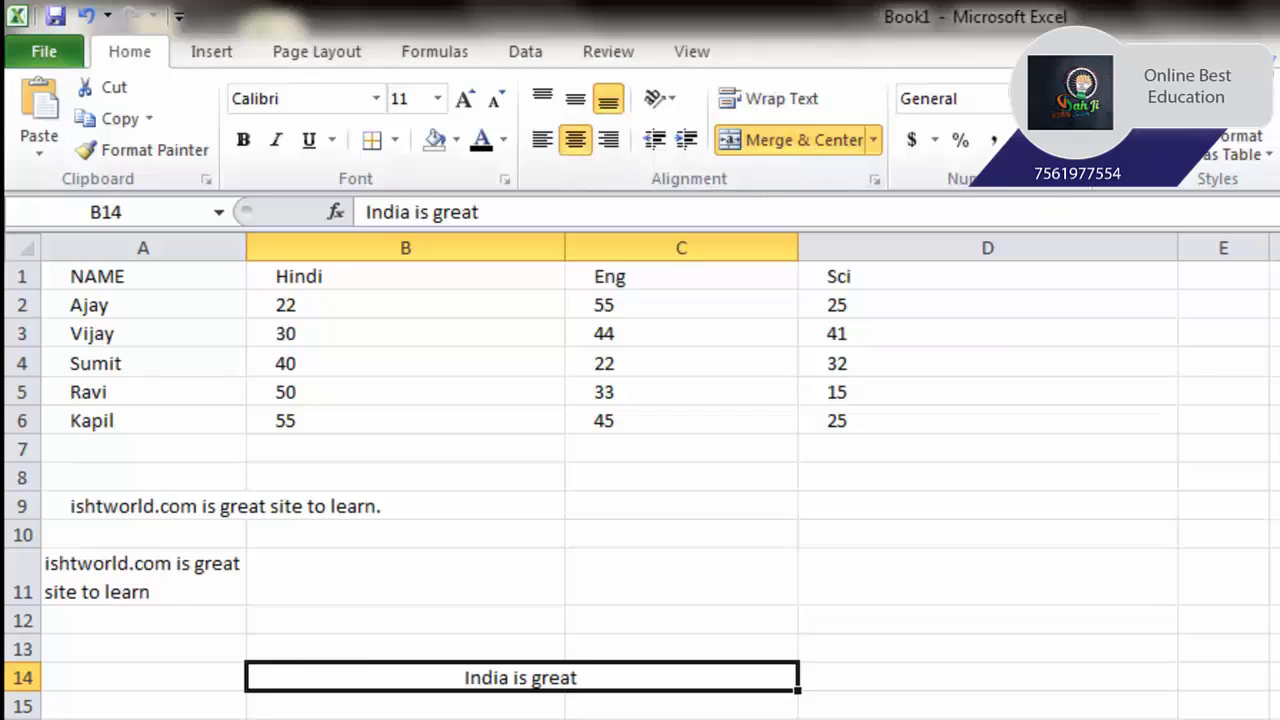
left_click(681, 715)
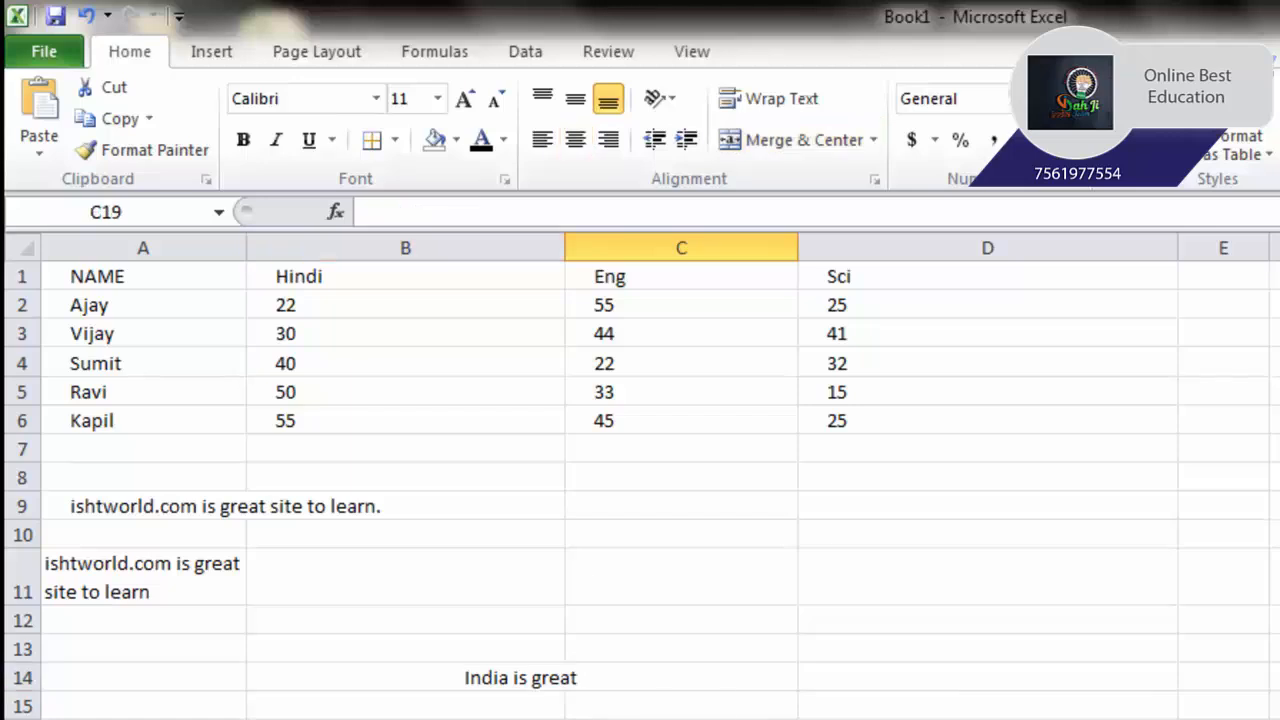